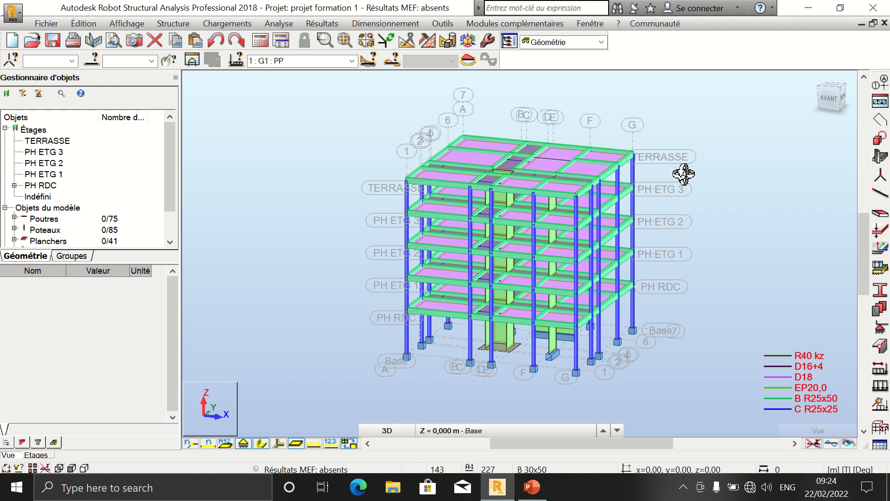
scroll(570, 212, up, 1)
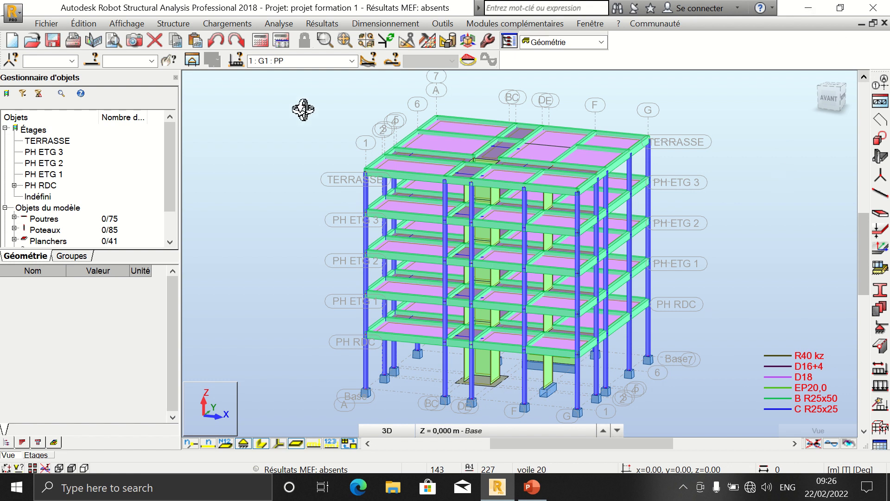
click(227, 21)
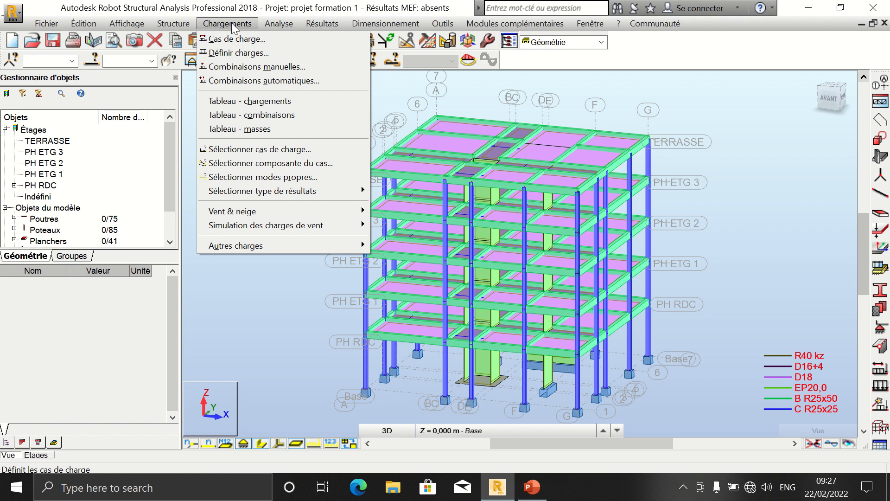
mouse_move(227, 1)
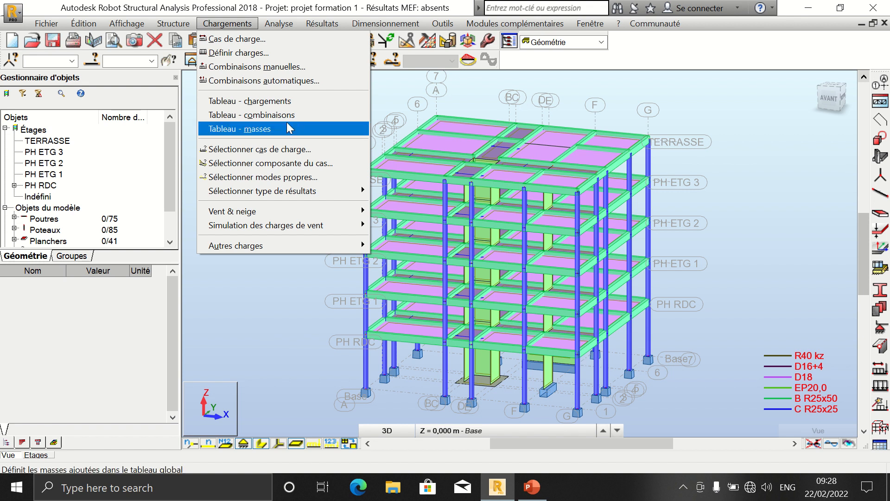
click(256, 280)
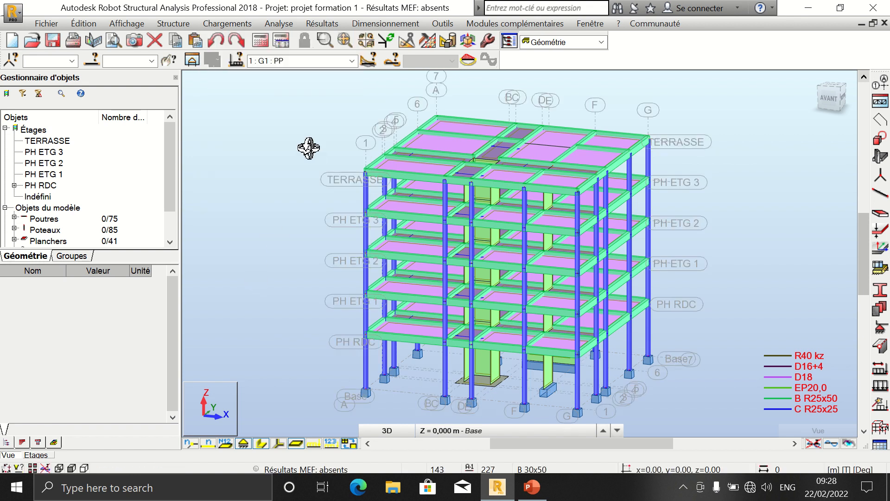
Step: Make 2 : G2 : Per ETG the active load case
click(355, 65)
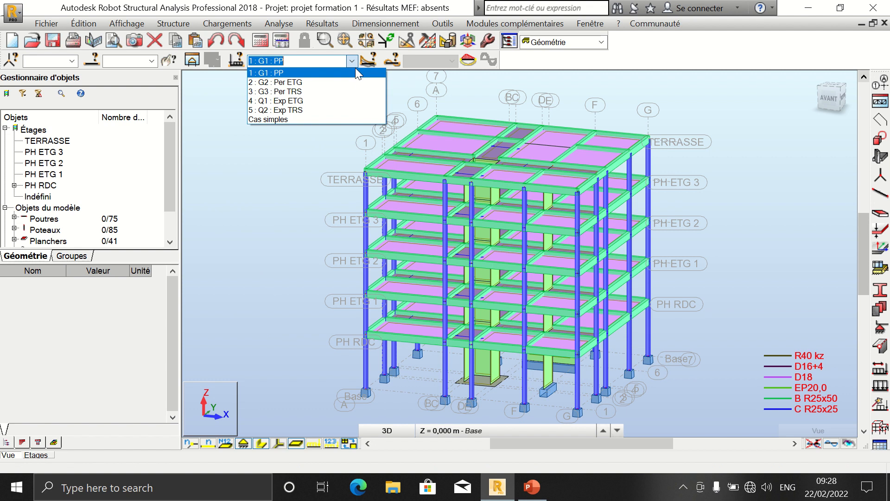
click(346, 81)
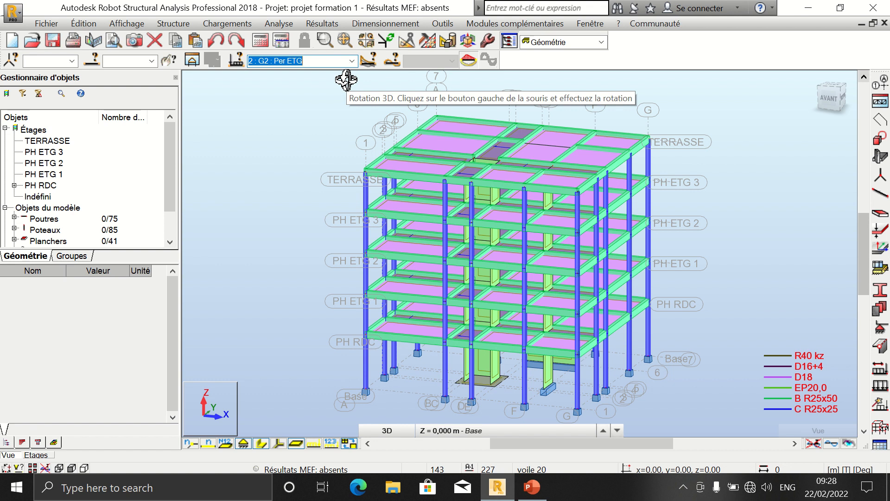
click(294, 92)
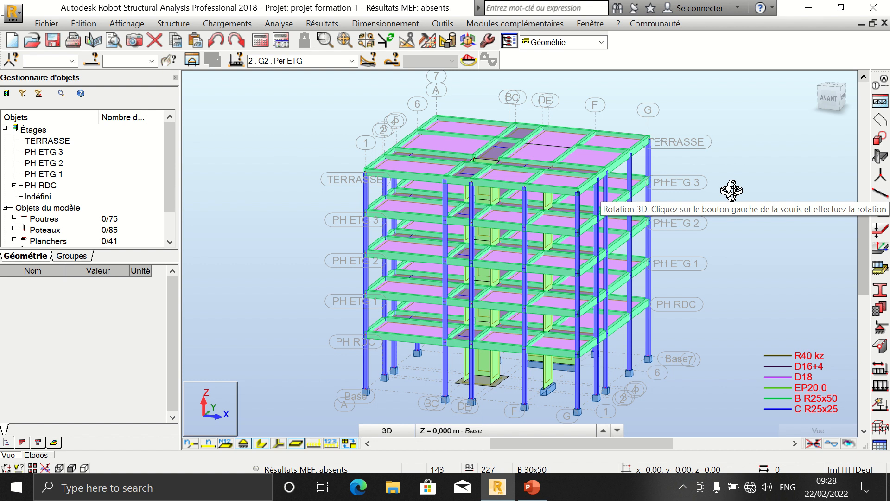
Step: Define a uniform surface load of -0,25 T/m2 along global Z for the current load case
click(227, 24)
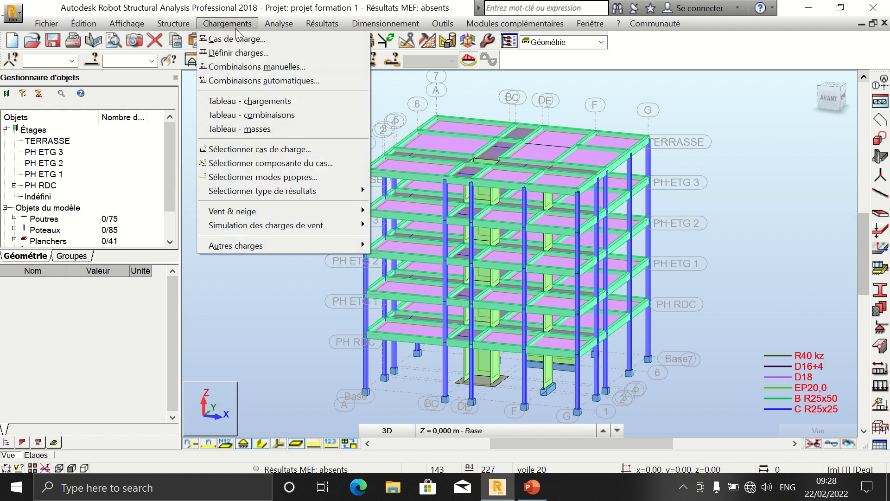
click(249, 54)
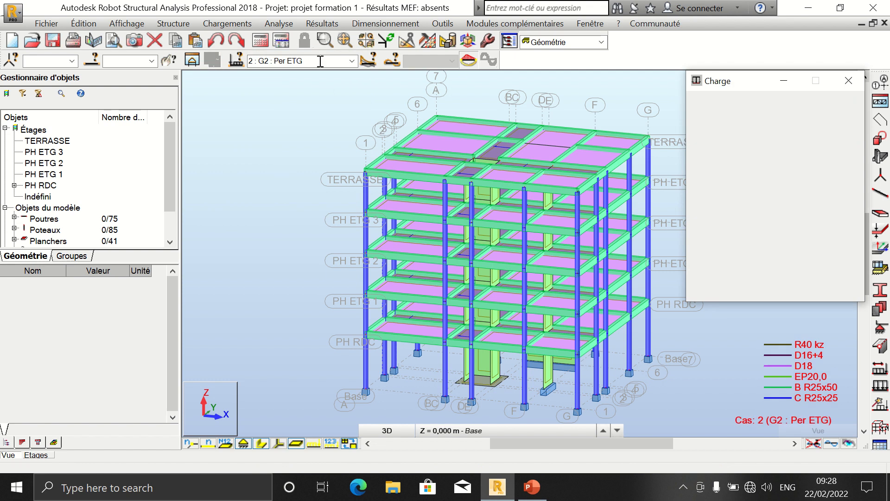
click(761, 131)
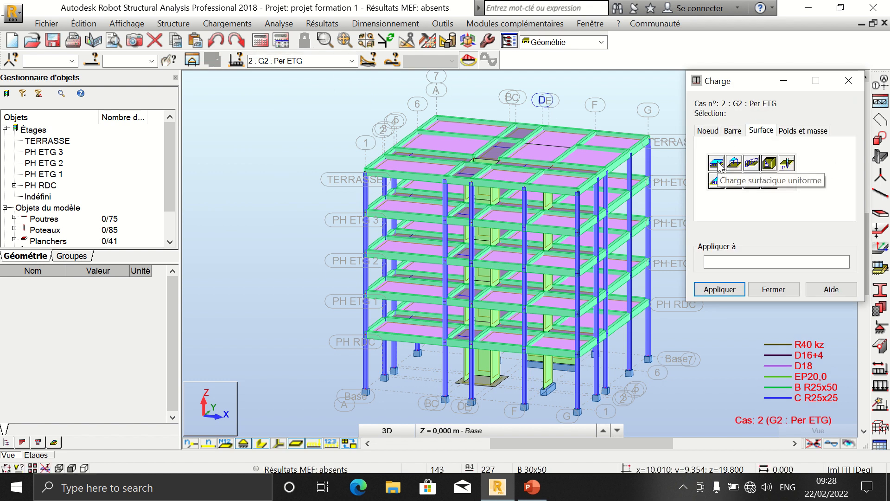
click(717, 162)
key(Tab)
key(Tab)
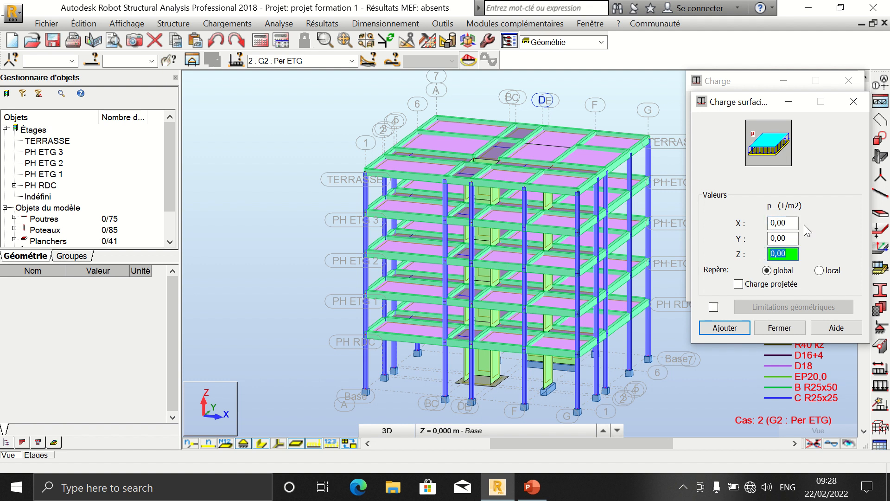
text(-0,25)
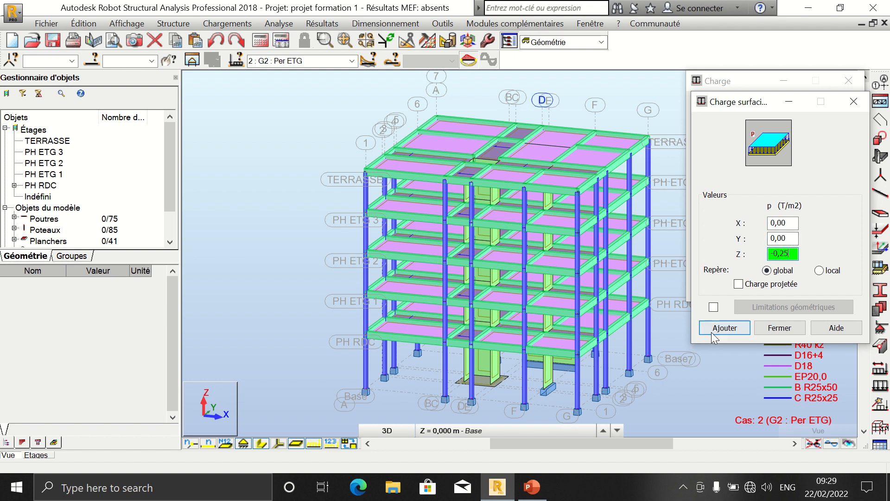
click(724, 328)
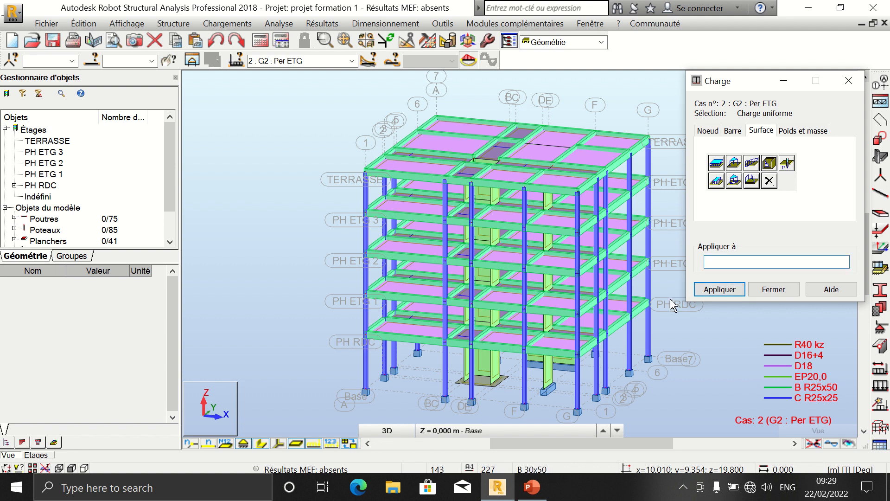
Step: Apply the uniform surface load to the floor slabs of PH RDC, PH ETG 1, PH ETG 2 and PH ETG 3, then close the dialog
click(727, 259)
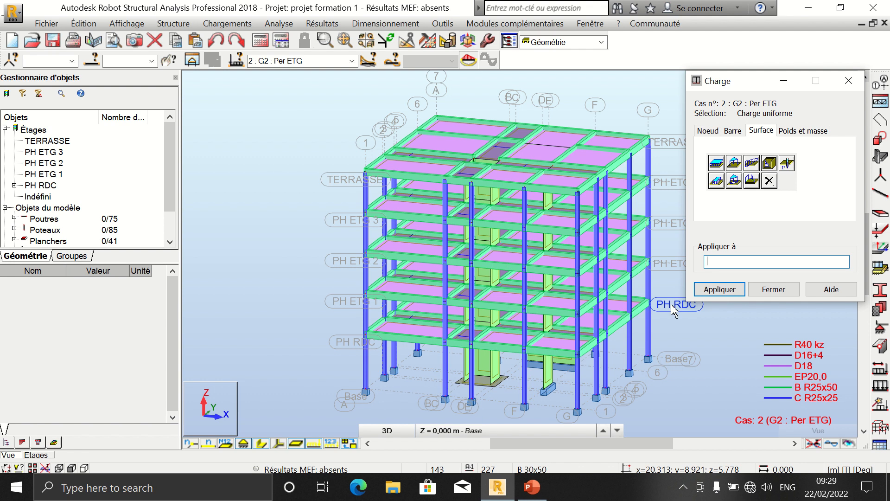
click(675, 307)
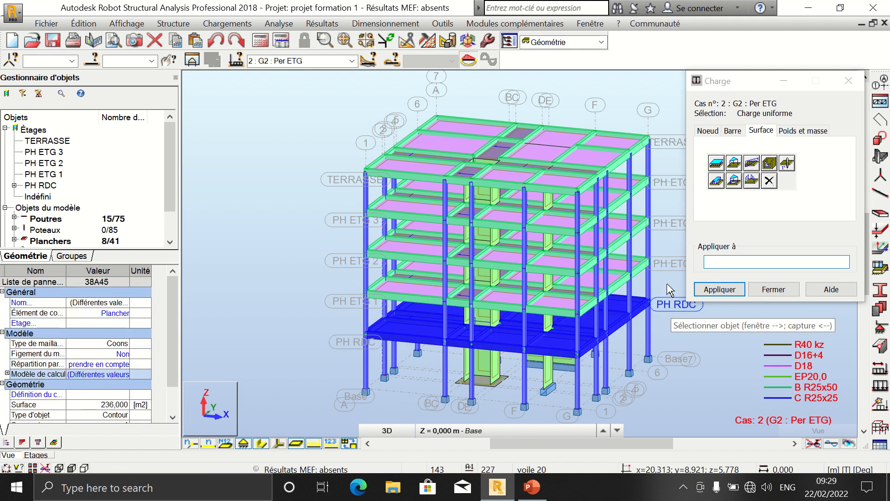
click(669, 265)
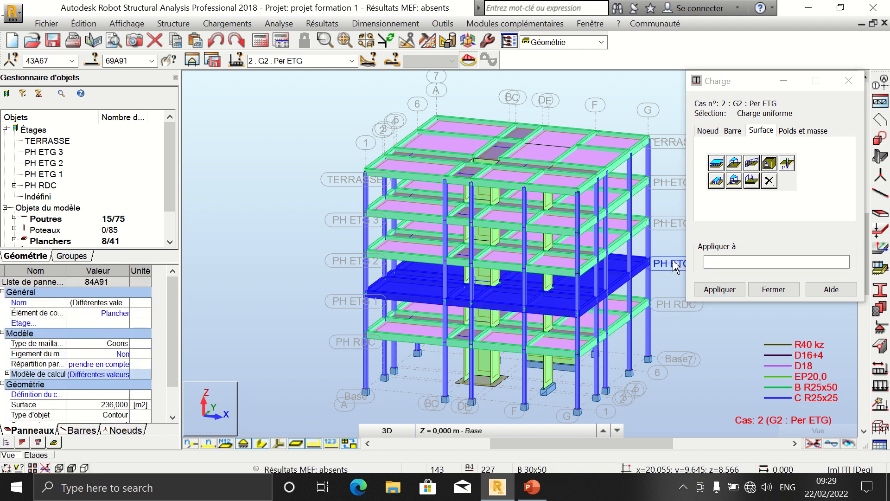
click(674, 306)
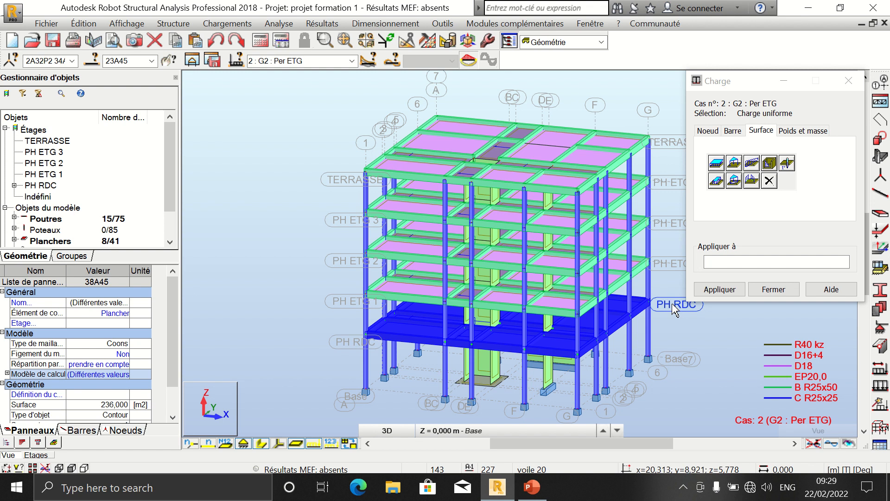
ctrl+click(673, 265)
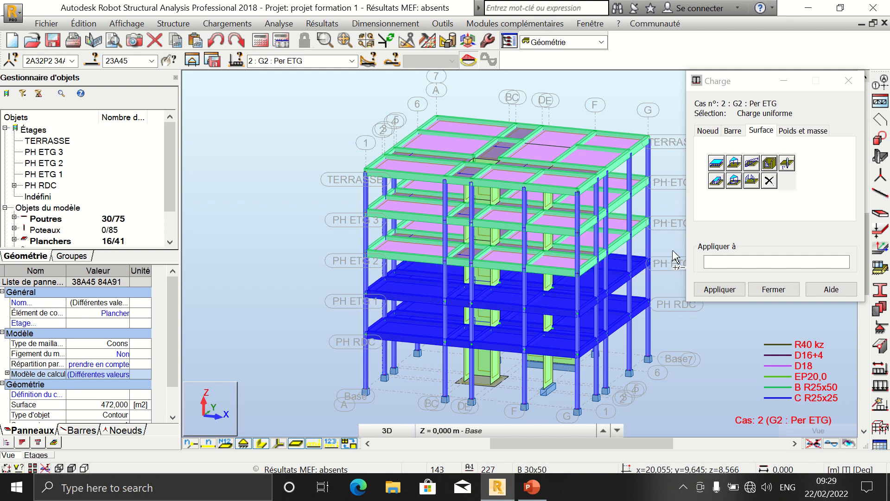
ctrl+click(673, 226)
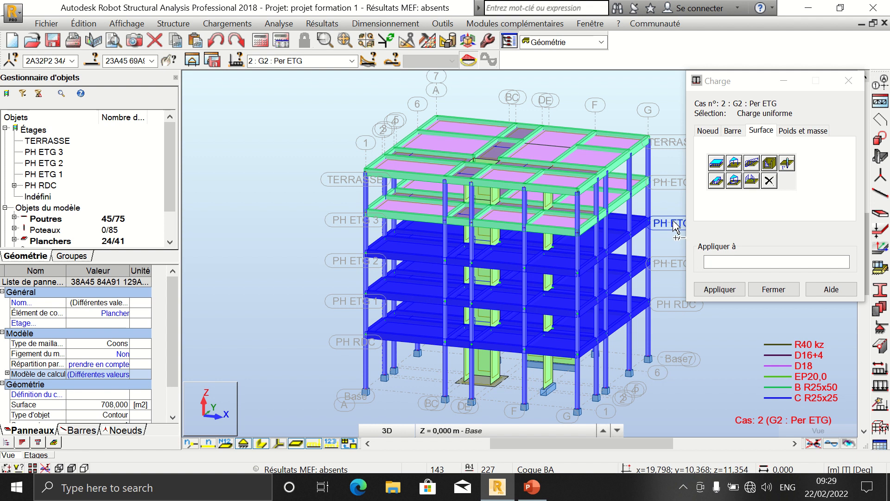
ctrl+click(676, 188)
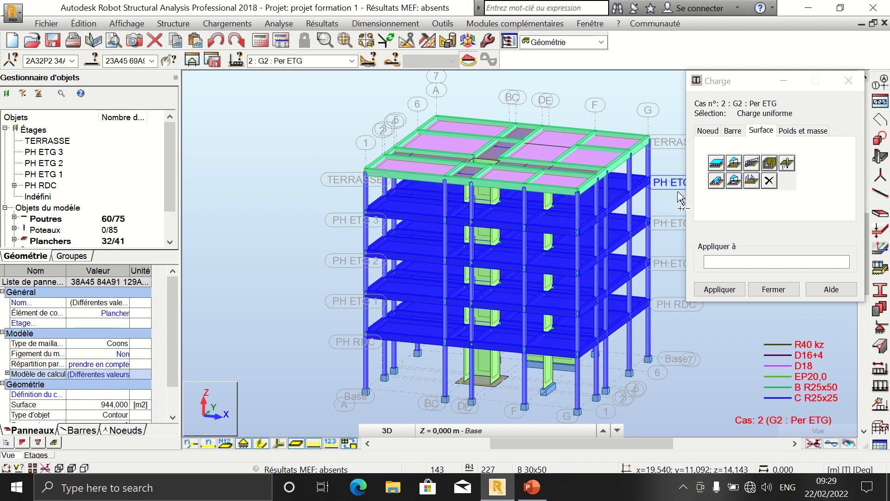
click(720, 289)
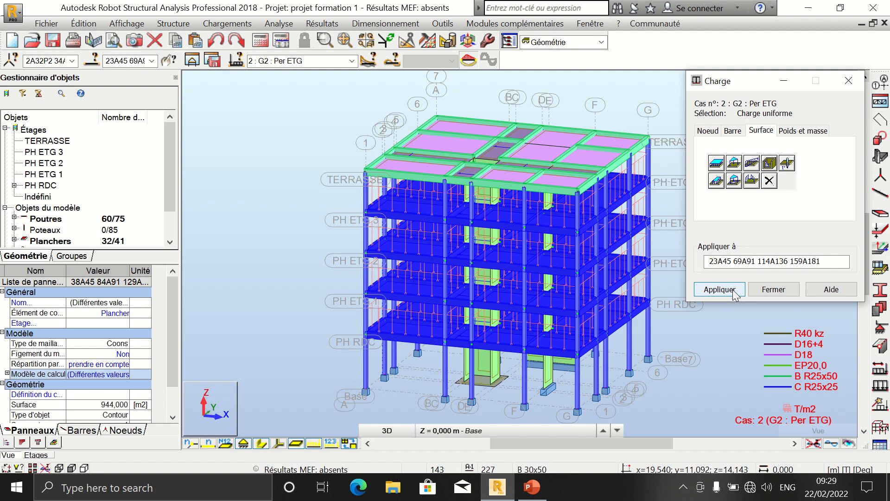
click(733, 291)
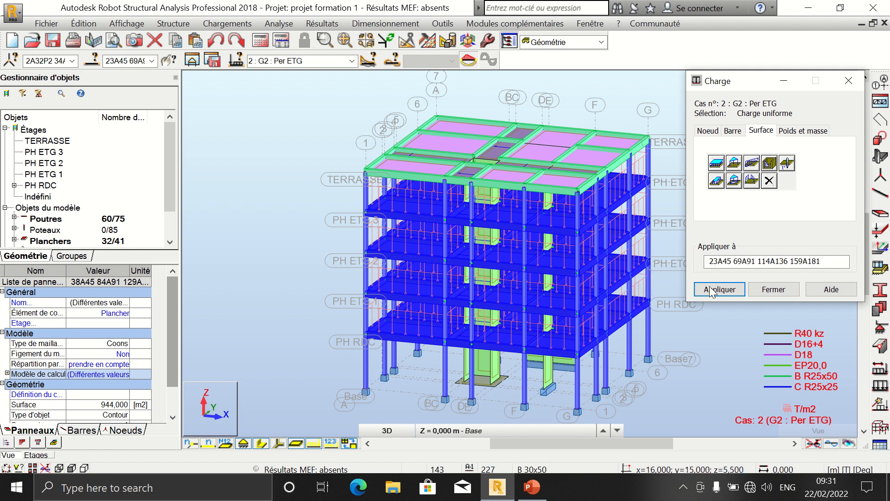
click(771, 289)
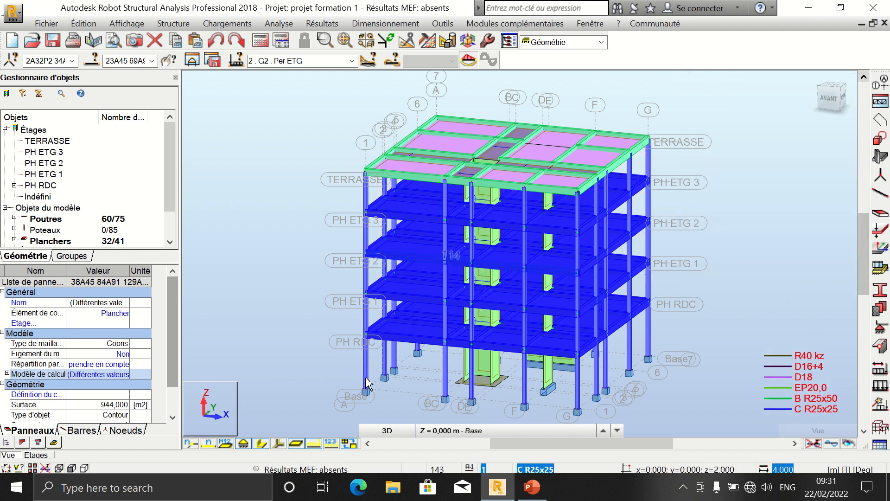
Step: Switch the active load case to 3 : G3 : Per TRS
click(319, 440)
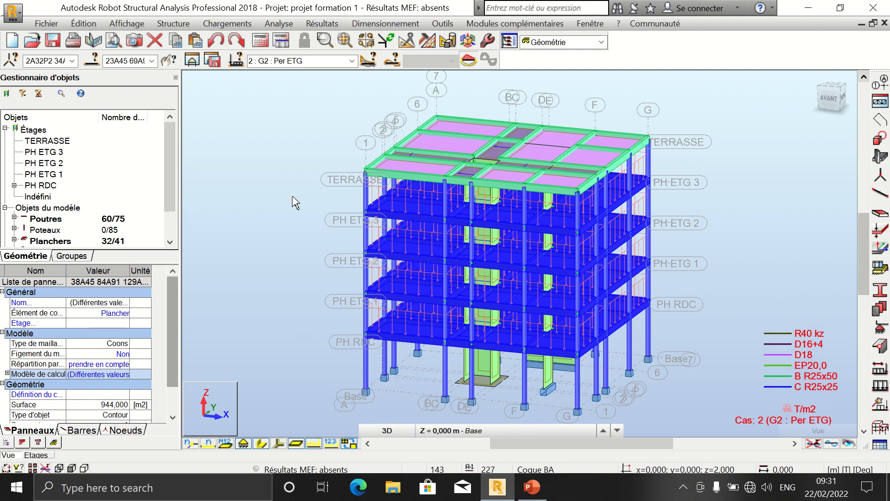
click(337, 61)
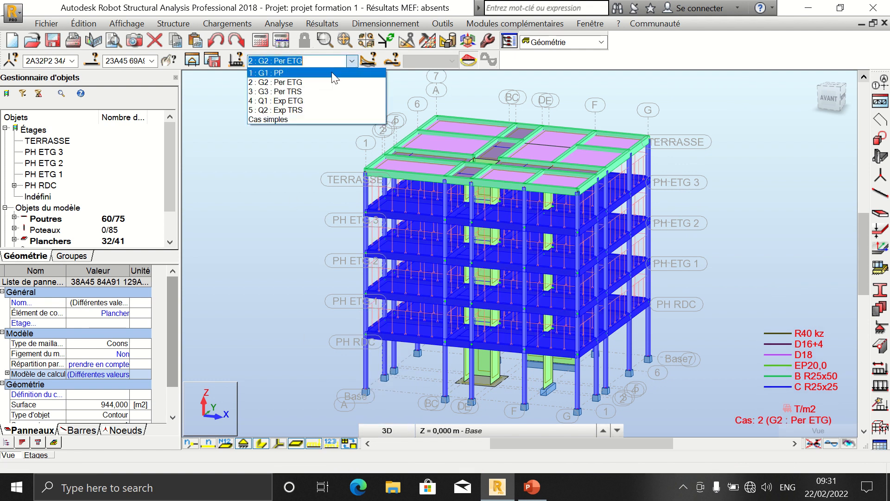
click(321, 91)
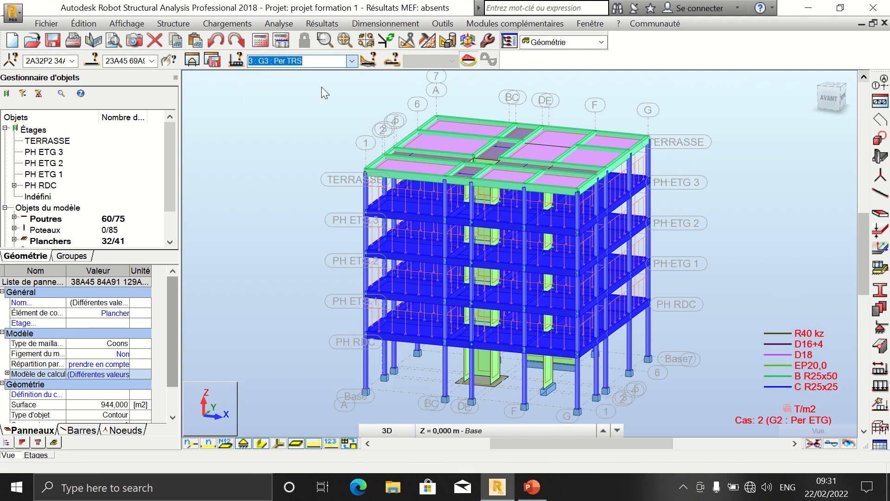
Step: Try to define a uniform surface load of -0,35 T/m2 along Z for case G3, closing without applying it
click(228, 23)
click(238, 53)
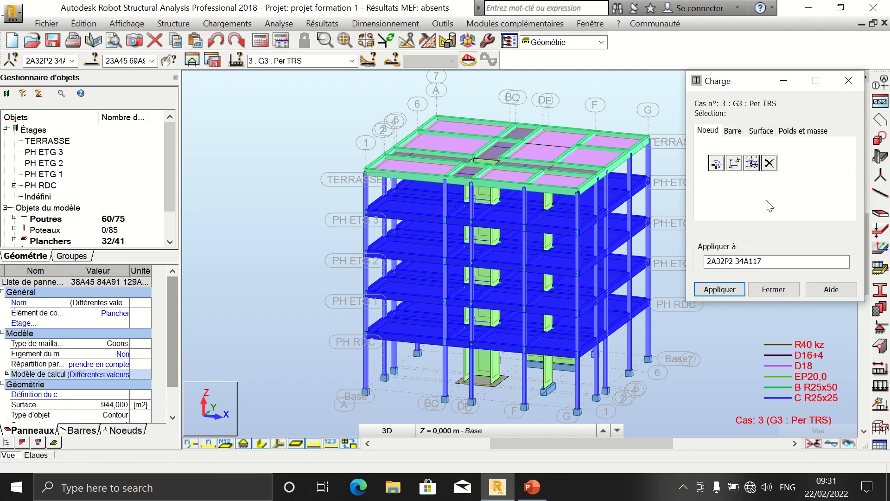
click(762, 131)
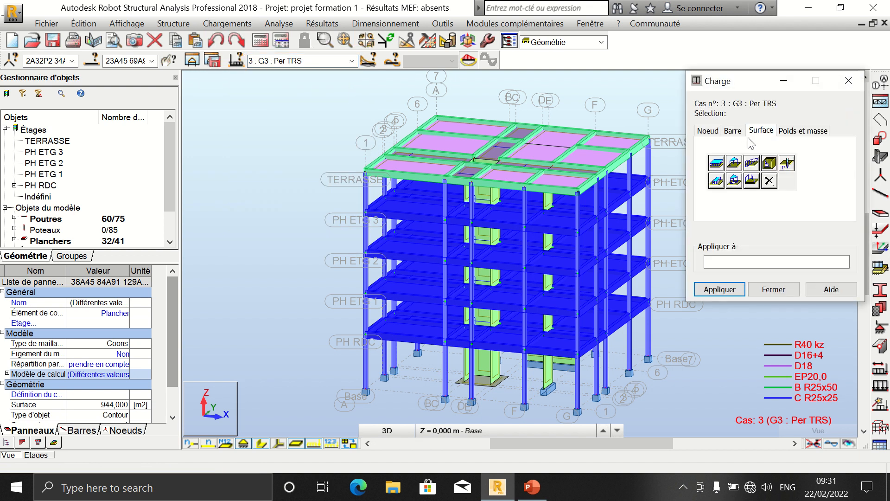
click(714, 162)
click(788, 253)
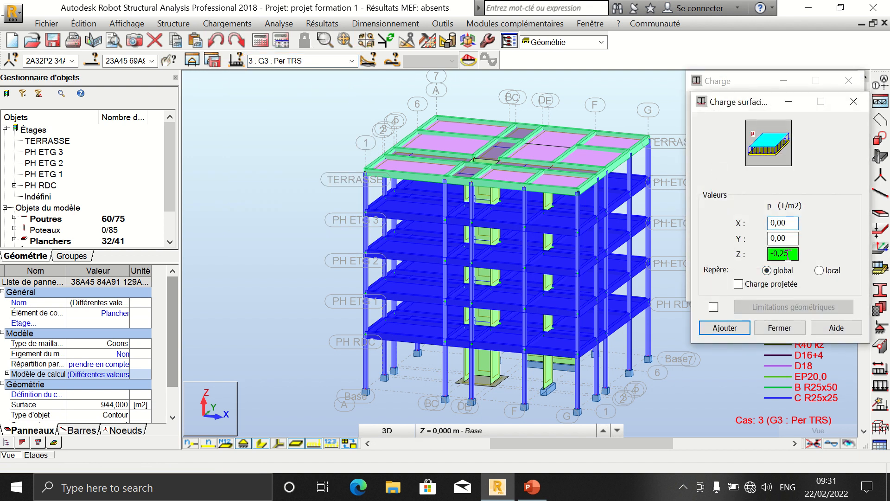
key(BackSpace)
click(731, 331)
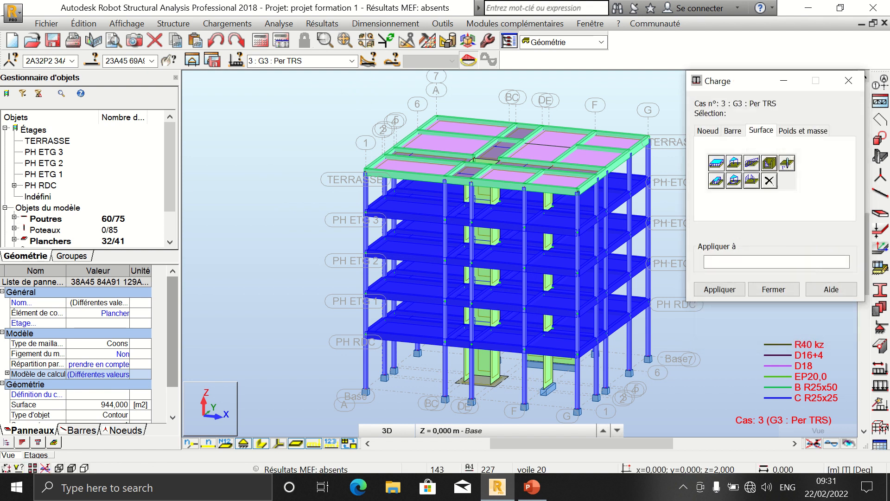
click(773, 289)
click(762, 288)
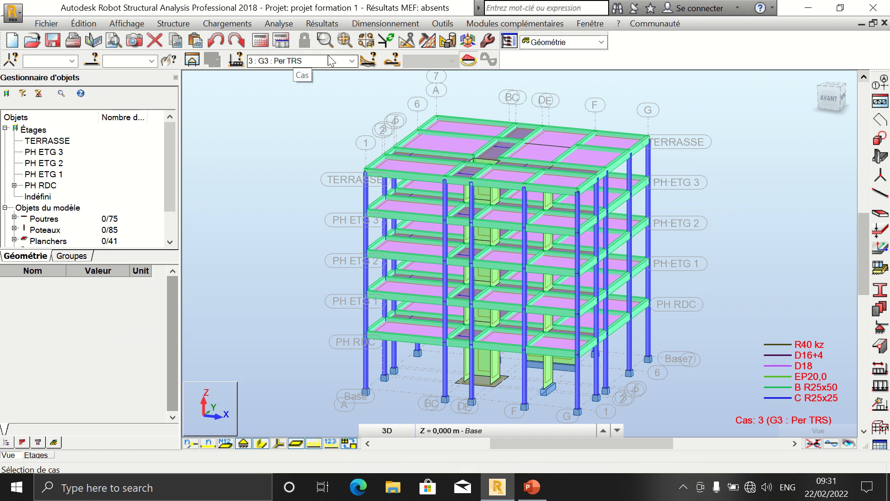
Step: Define a uniform surface load of -0,35 T/m2 along global Z for load case G3
click(240, 27)
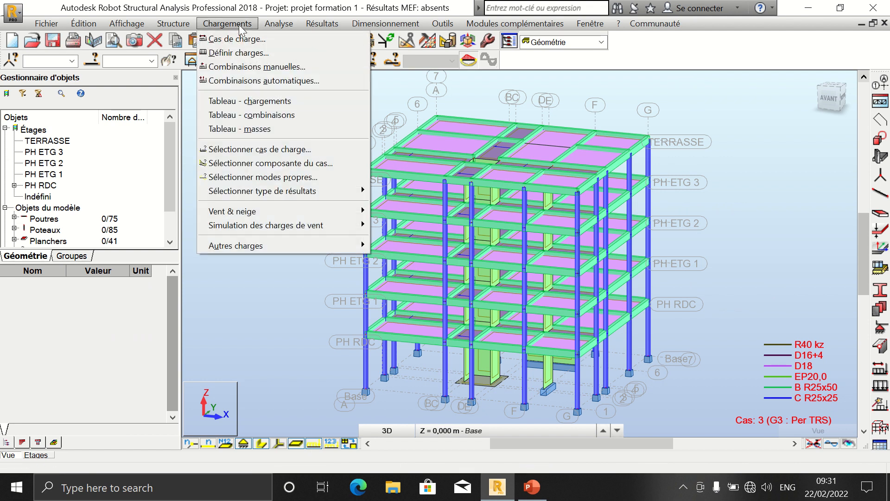
click(238, 53)
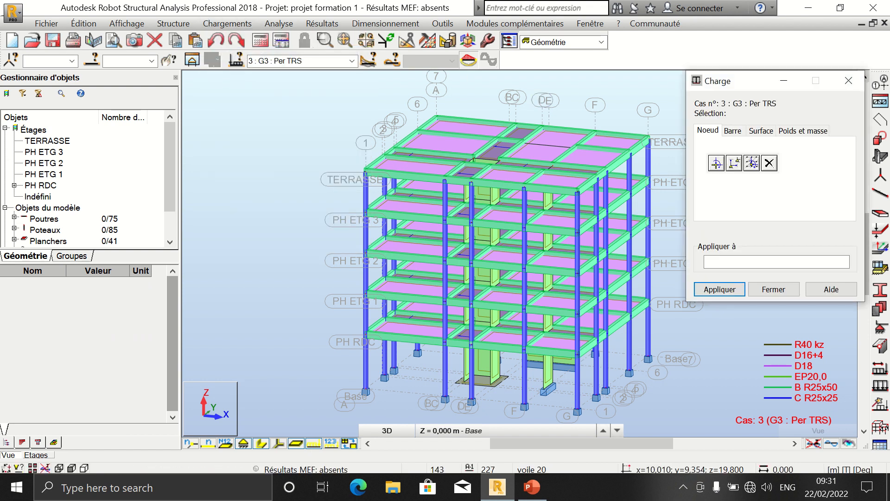
click(760, 131)
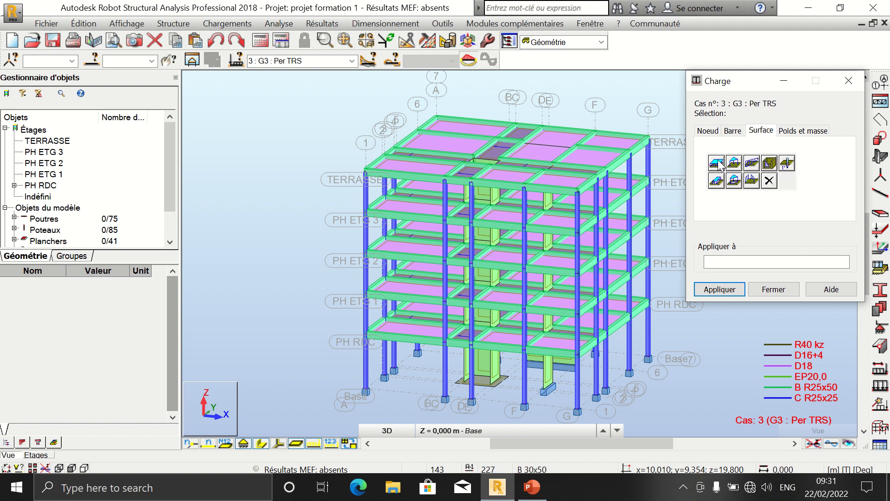
click(734, 162)
double_click(793, 253)
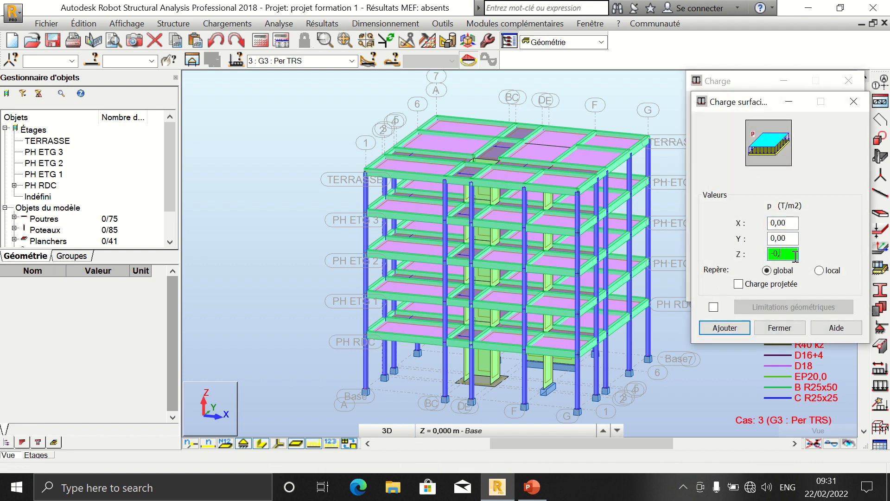
text(35)
click(735, 328)
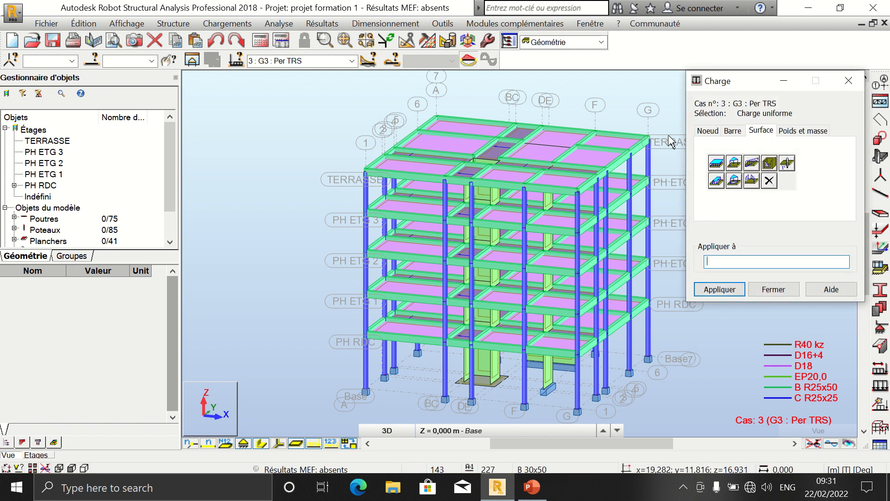
Step: Apply the uniform surface load to the TERRASSE floor slabs, then close the load dialog
click(683, 145)
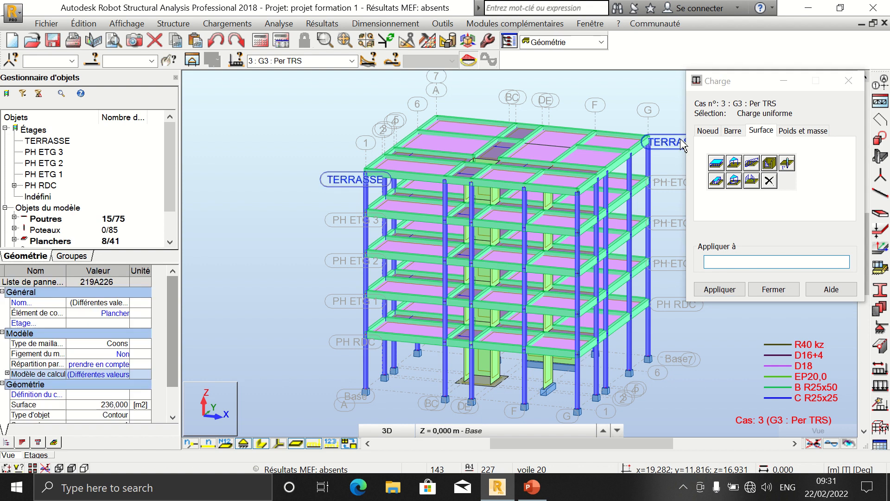
click(734, 258)
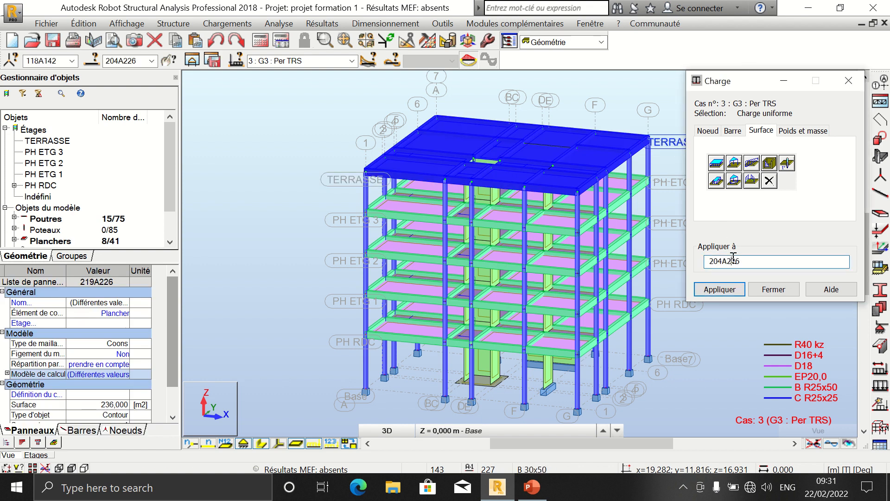
click(727, 292)
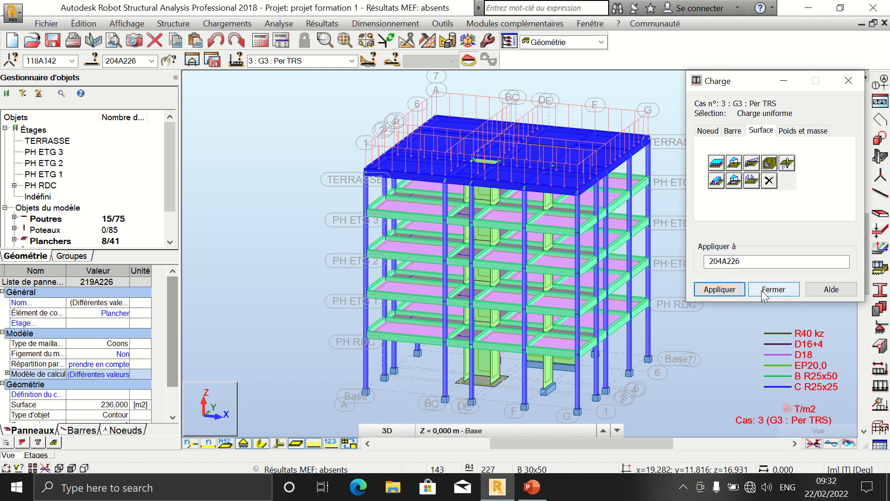
click(787, 289)
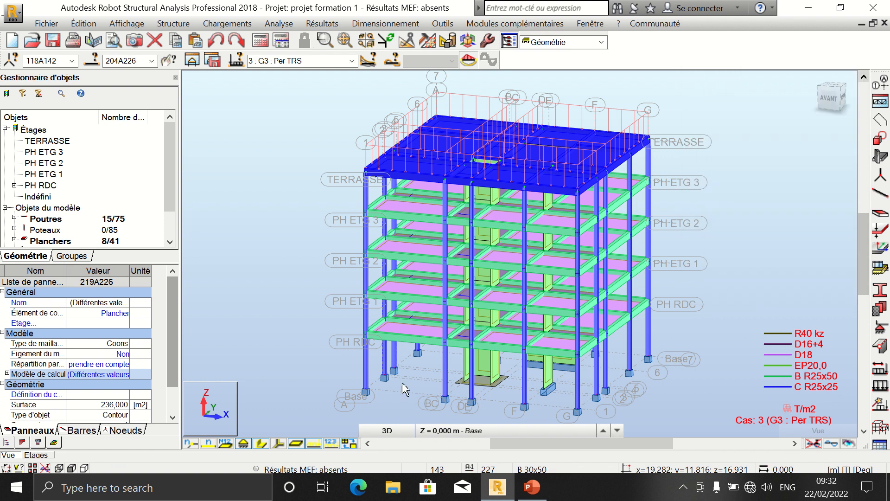
Step: Show and then hide the load value labels on the model
click(331, 443)
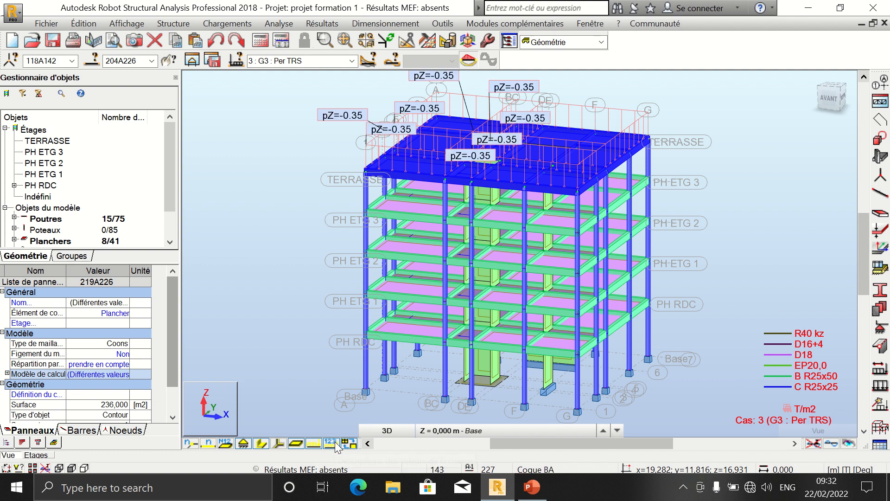
click(334, 444)
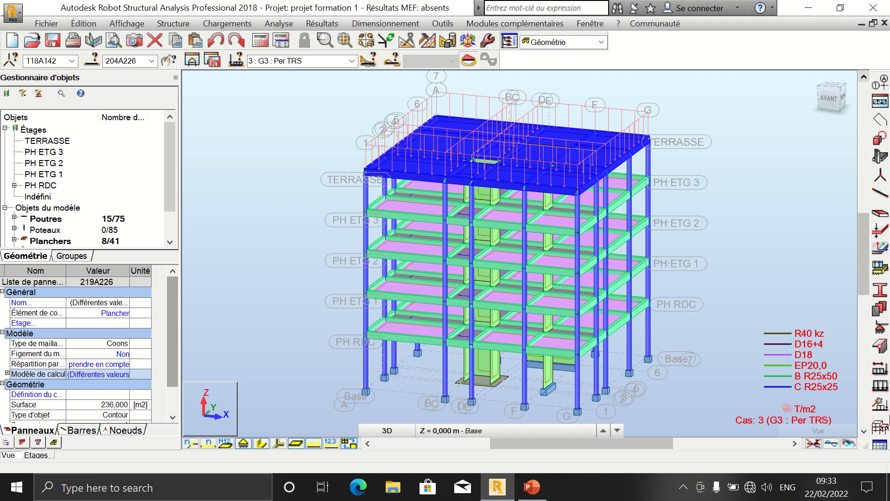
Step: Switch the active load case to 4 : Q1 : Exp ETG
click(351, 60)
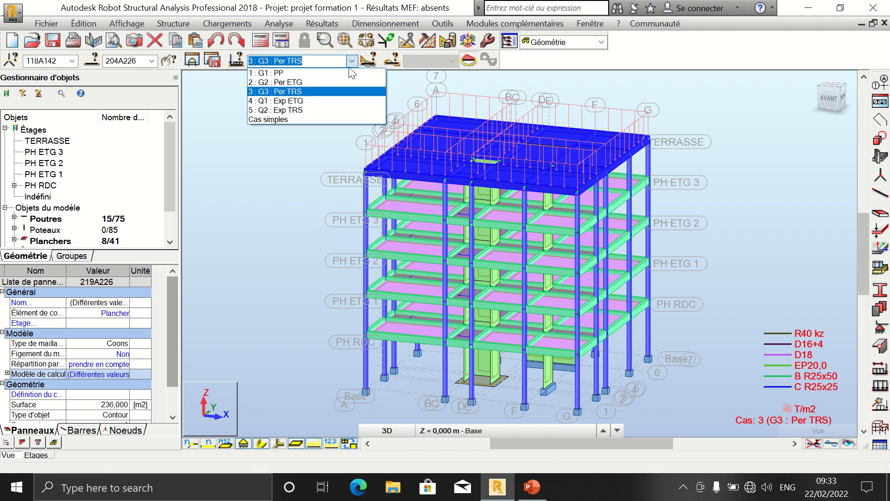
click(335, 104)
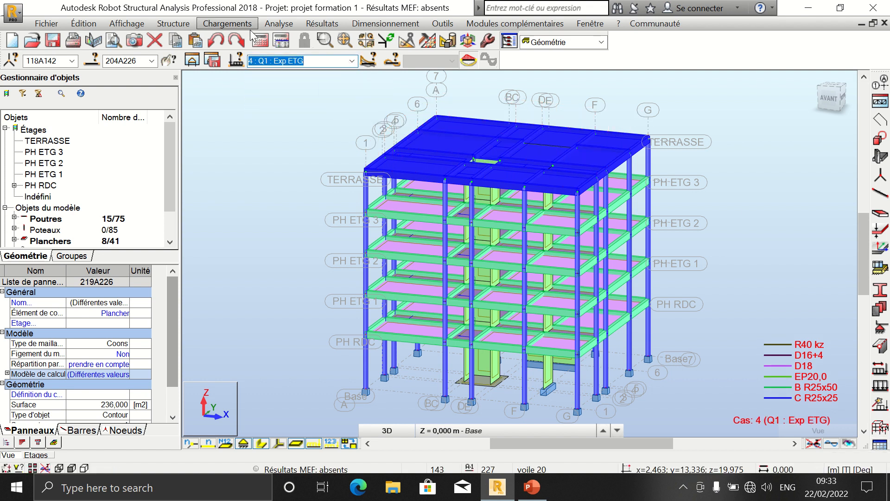
click(227, 24)
click(251, 56)
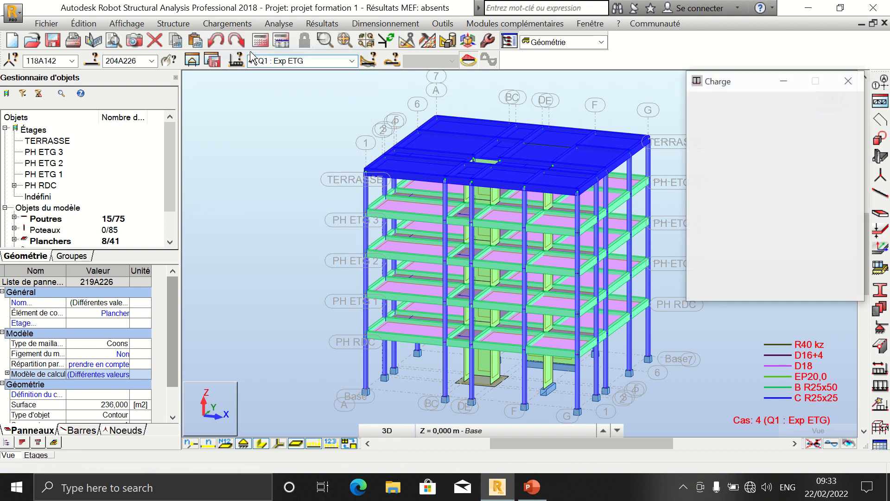
click(847, 80)
click(749, 123)
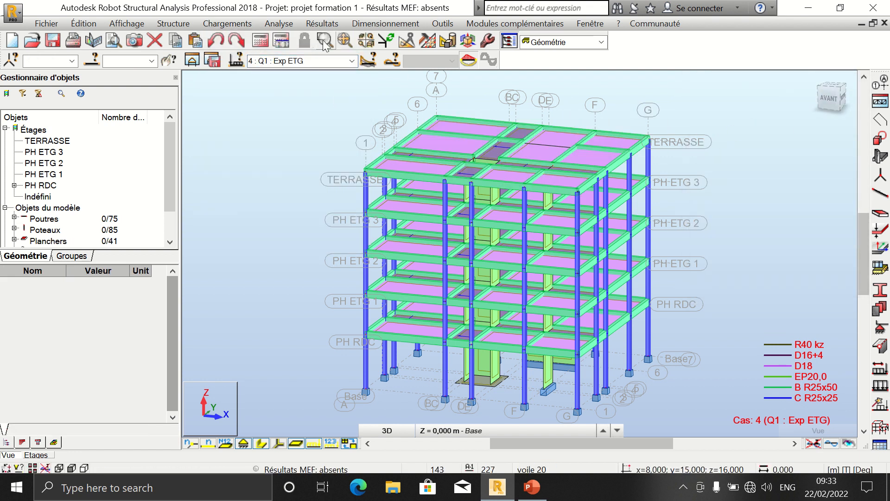
Step: Define a uniform surface load of -0,15 T/m2 along global Z for load case Q1
click(227, 23)
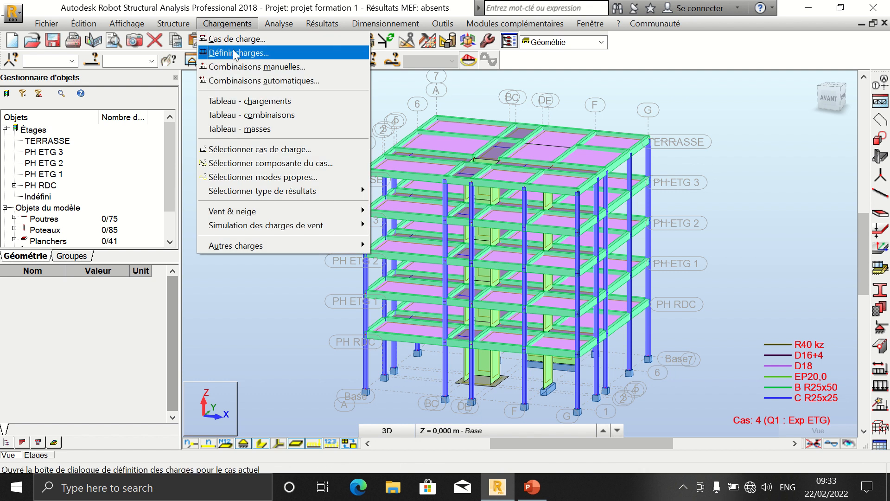
click(237, 52)
click(760, 131)
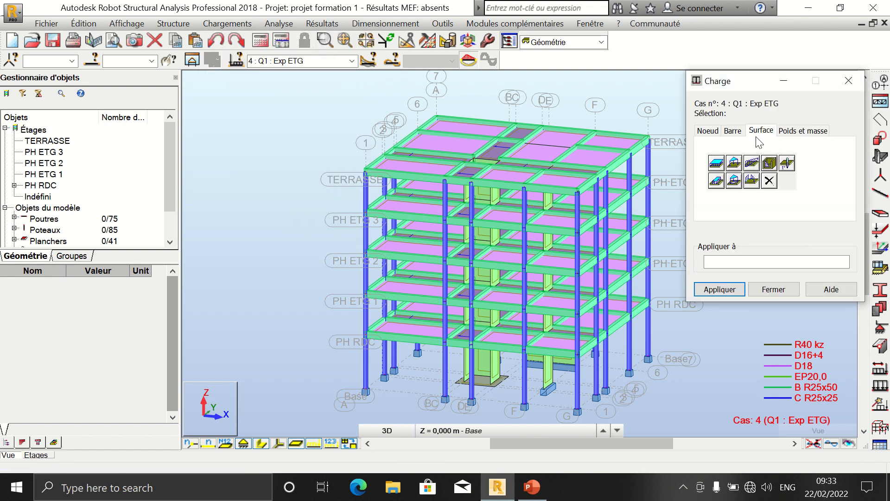
click(716, 163)
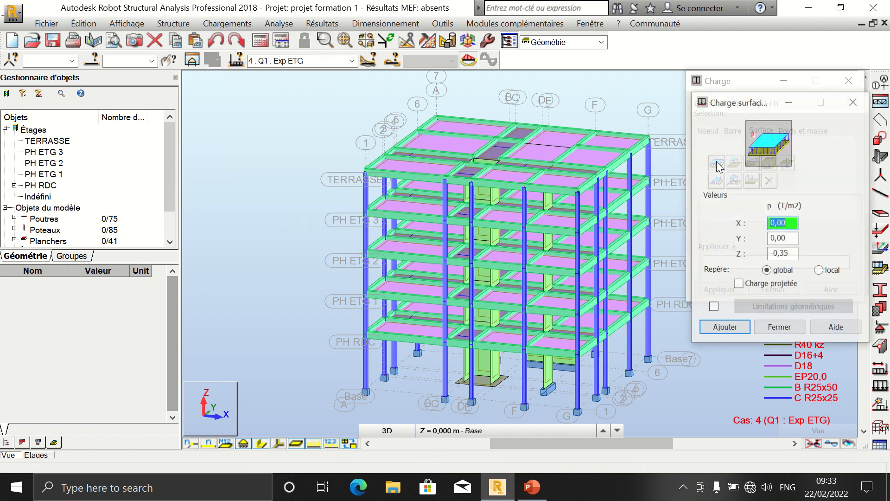
click(794, 254)
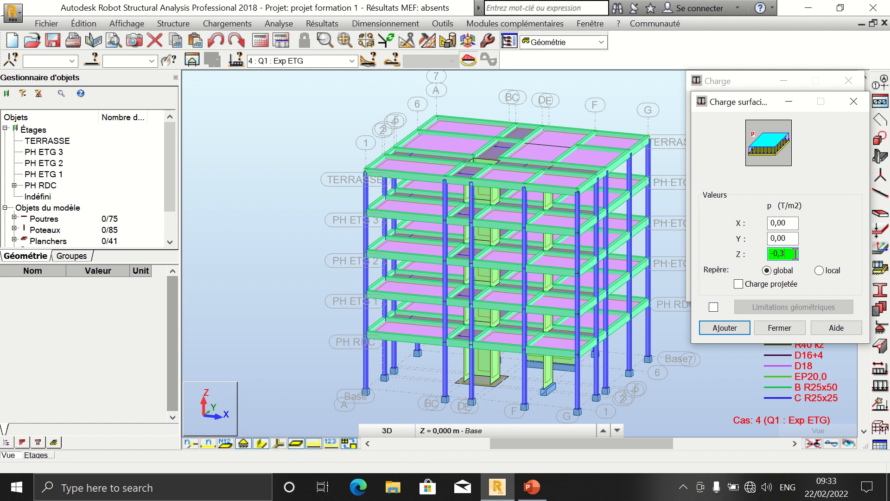
text(15)
click(724, 327)
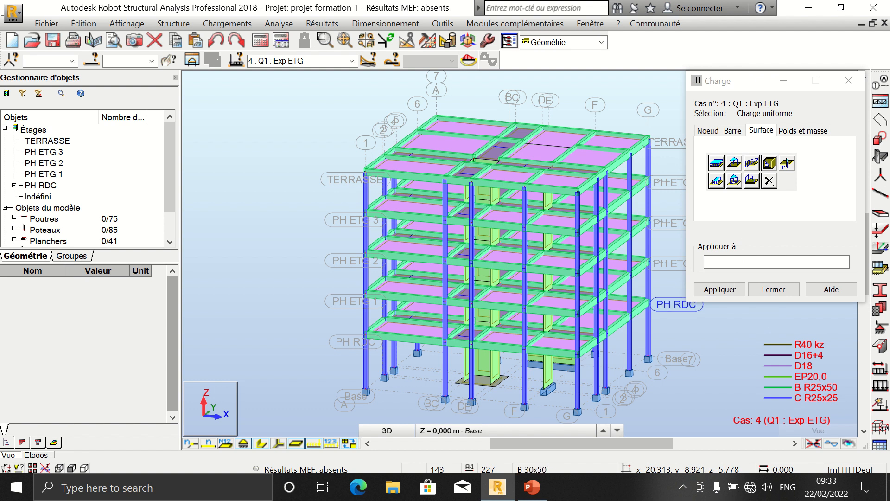
Step: Apply the load to the slabs of PH RDC, PH ETG 1, PH ETG 2 and PH ETG 3, then close the dialog
click(721, 261)
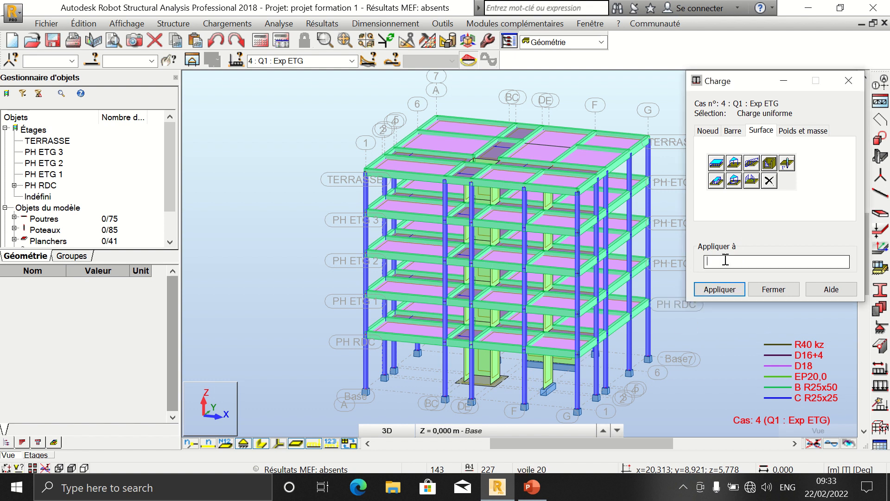
click(672, 302)
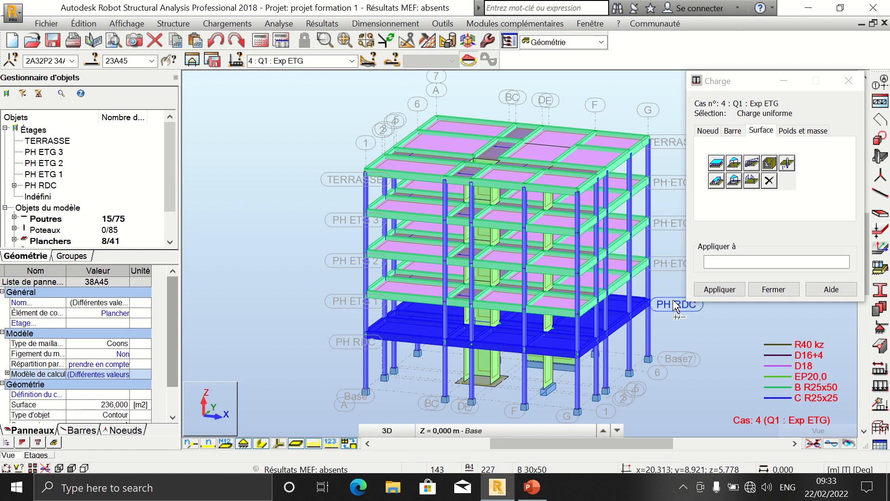
ctrl+click(670, 260)
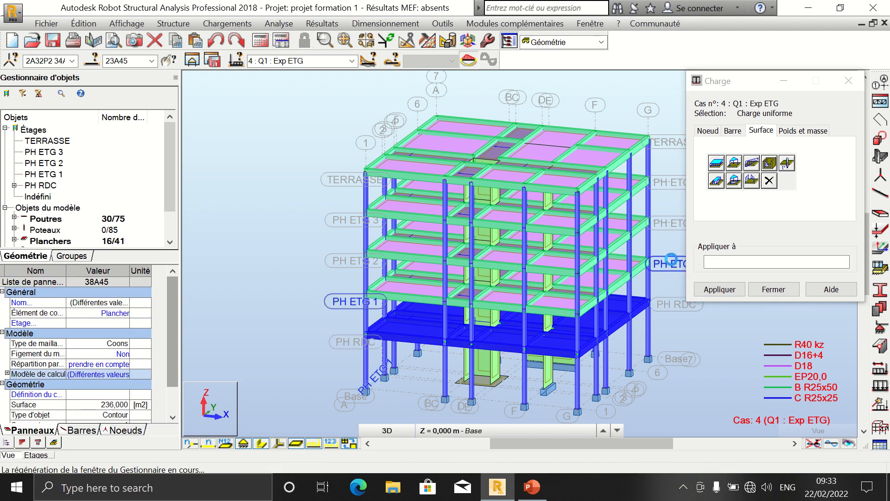
ctrl+click(671, 223)
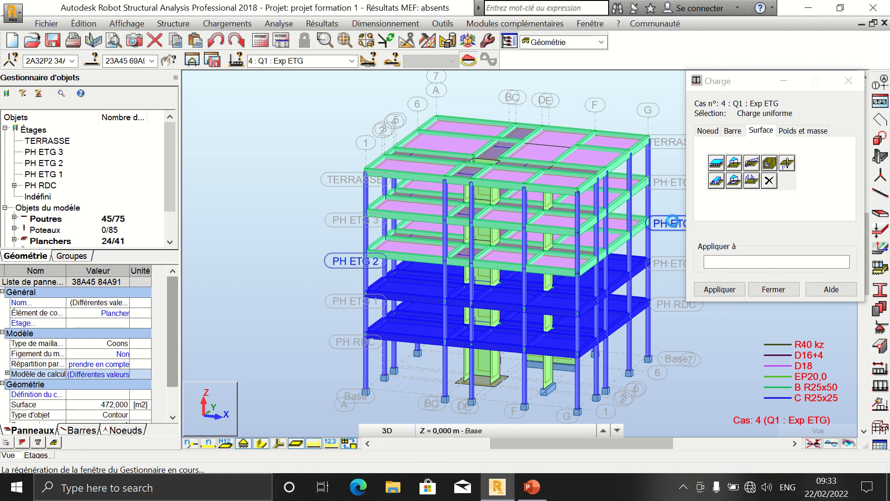
ctrl+click(670, 182)
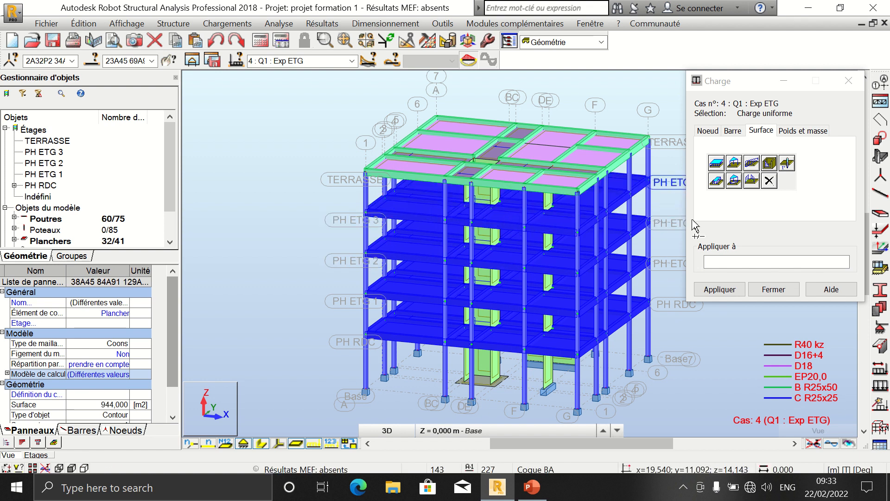
click(714, 259)
click(734, 293)
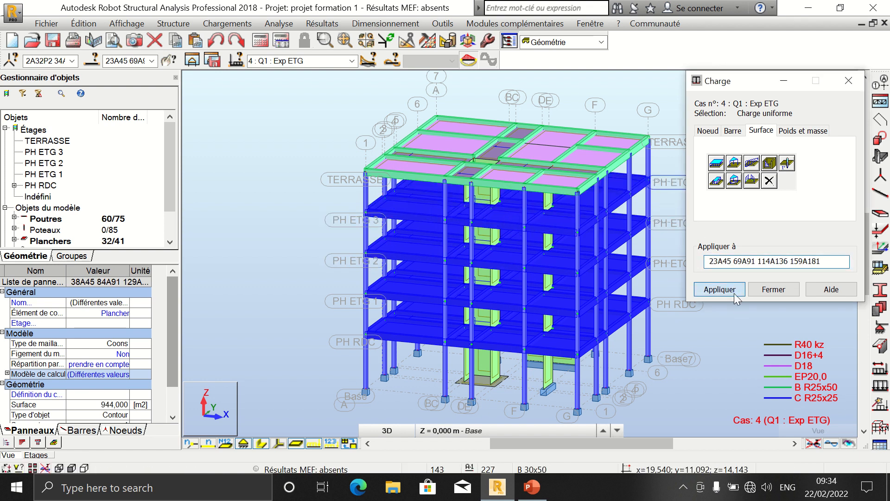
click(773, 289)
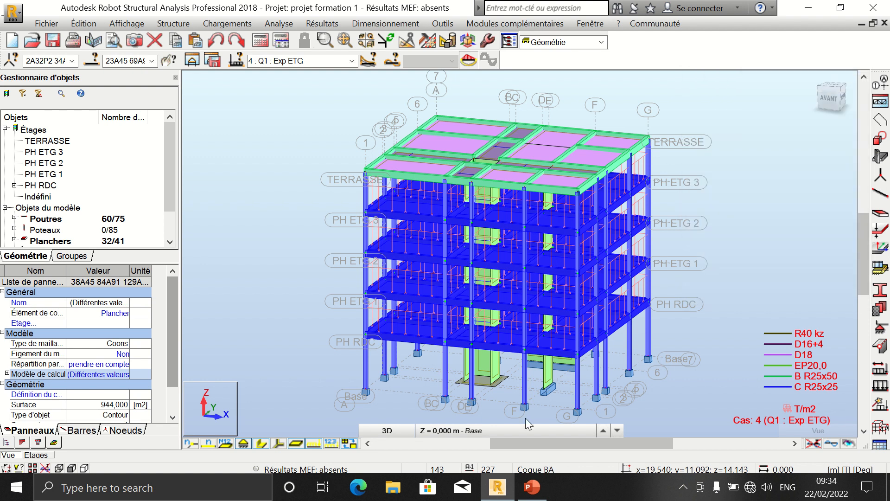
Step: Switch the active load case to 5 : Q2 : Exp TRS and clear the slab selection
click(330, 443)
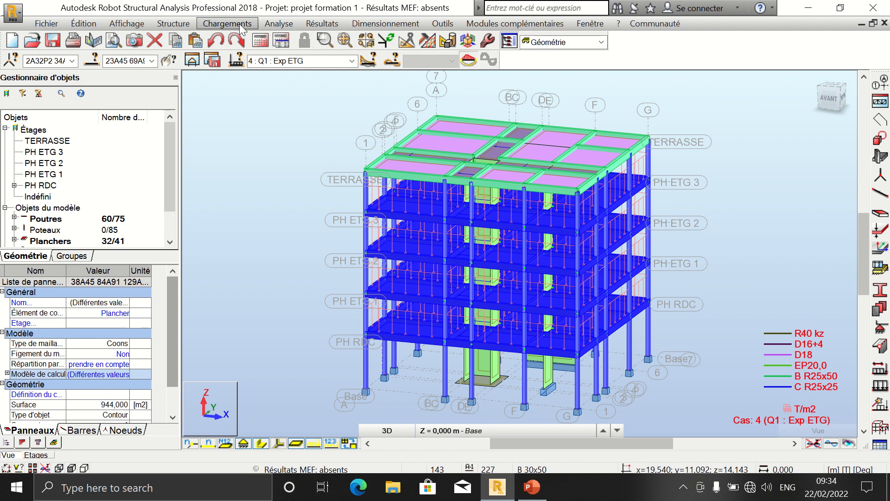
click(324, 61)
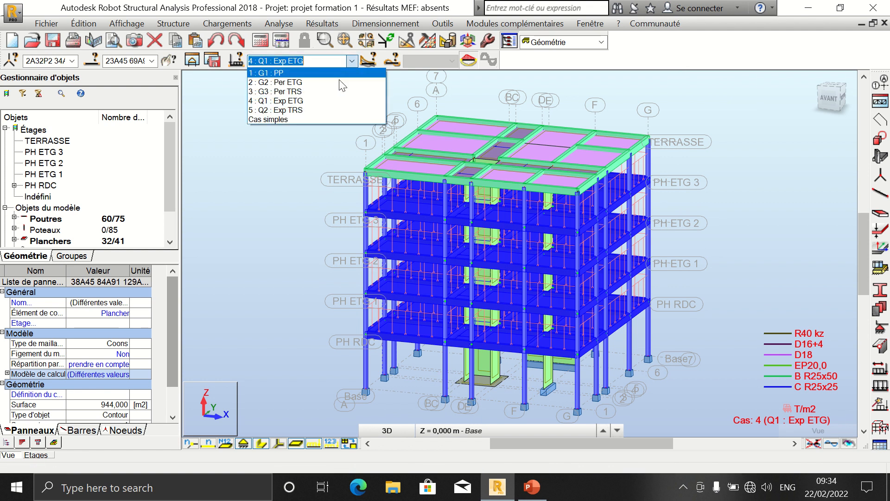
click(325, 110)
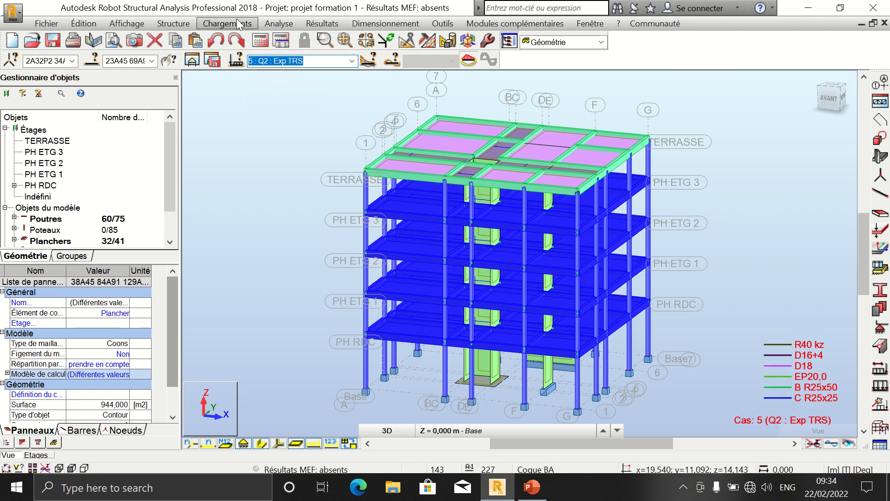
click(278, 169)
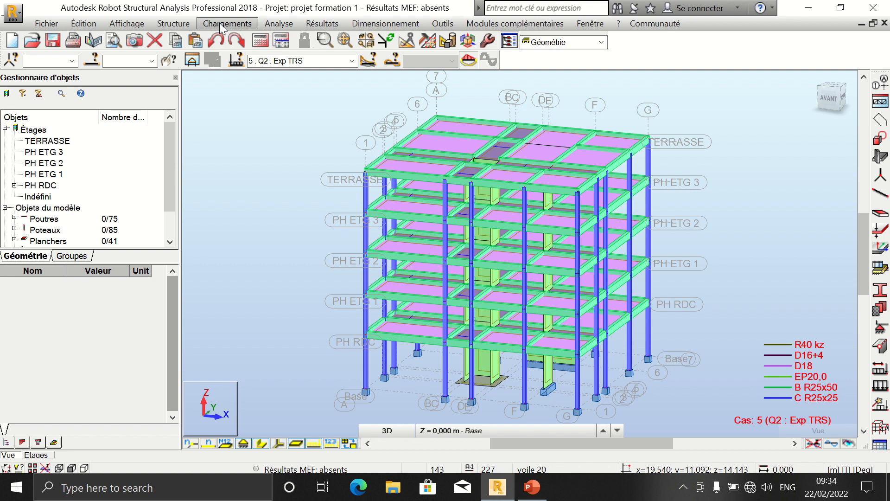
Step: Define a uniform surface load of -0,10 T/m2 along global Z for load case Q2
click(227, 23)
click(241, 51)
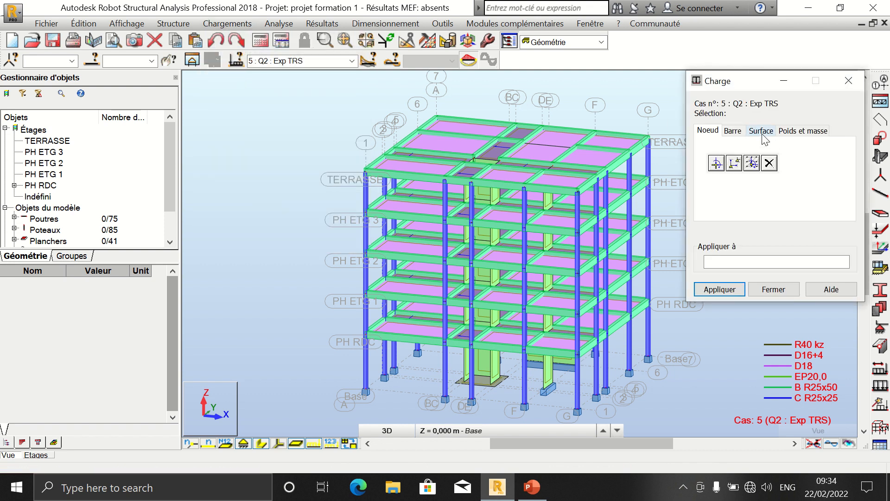
click(761, 131)
click(716, 162)
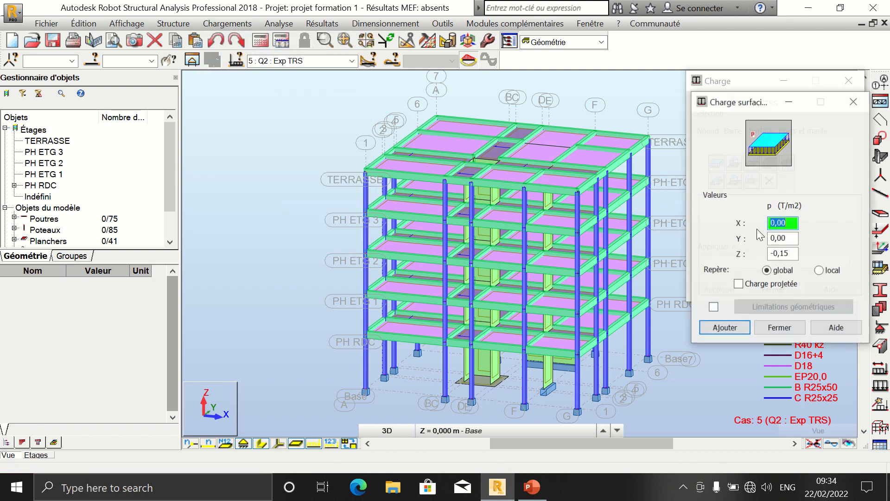
click(794, 254)
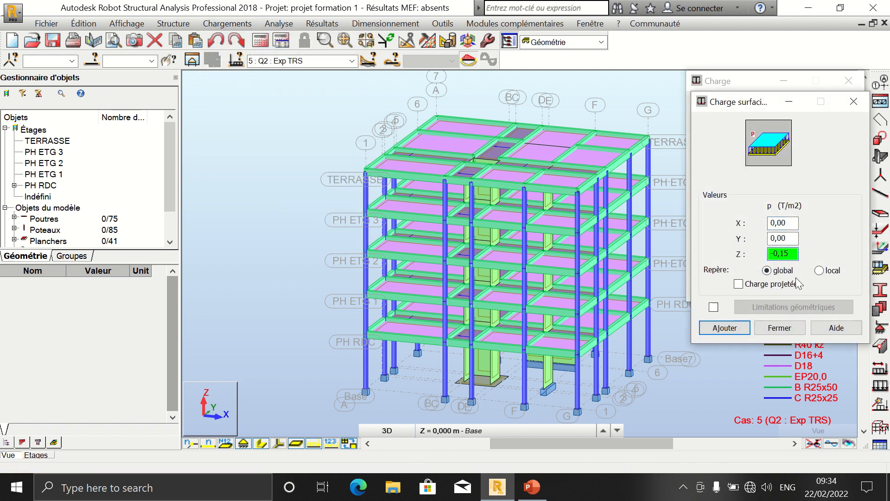
text(0)
click(734, 330)
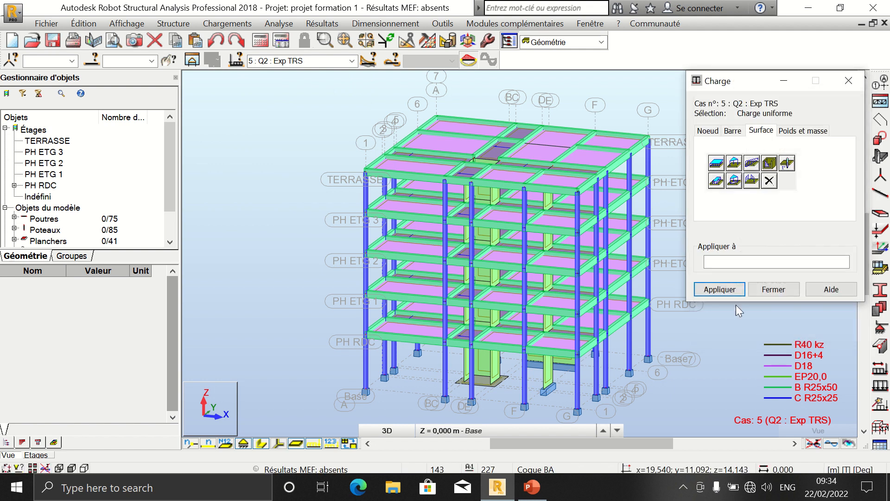
Step: Apply the load to the TERRASSE slabs, then close the dialog
click(670, 144)
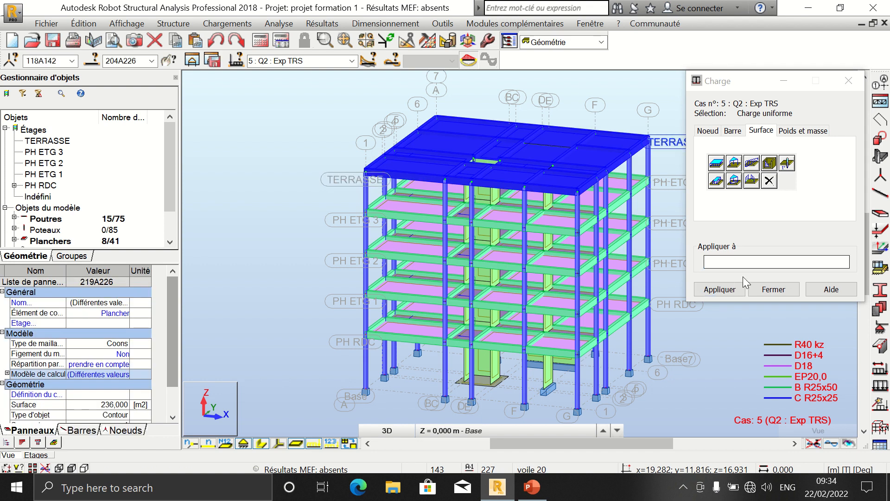
click(745, 260)
click(736, 290)
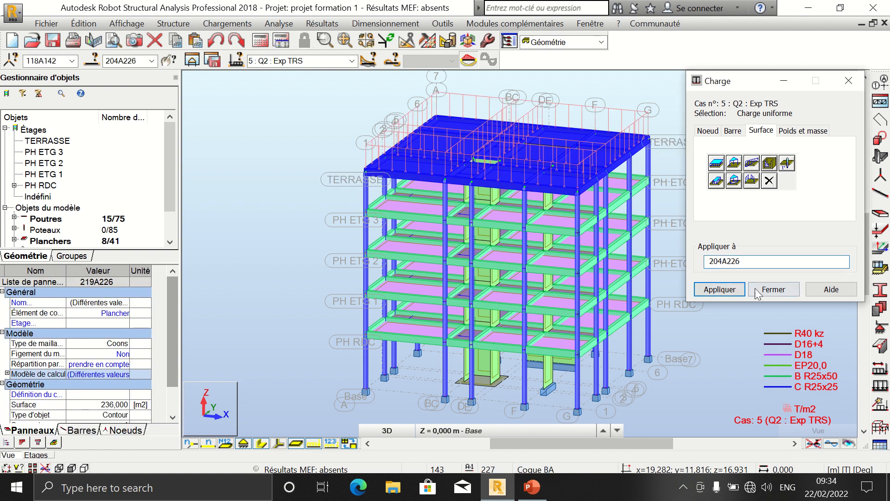
click(756, 291)
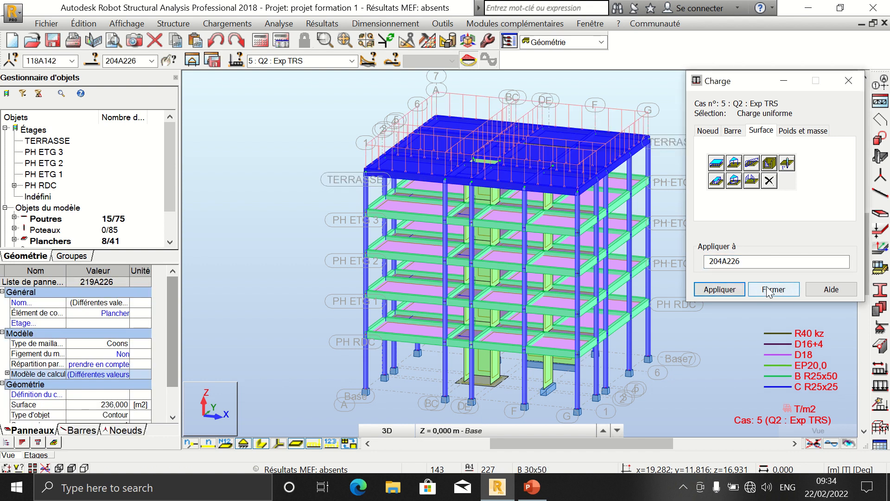
Step: Display the load values and review the surface loads of load cases G2, G3, Q1 and Q2 in turn
click(330, 444)
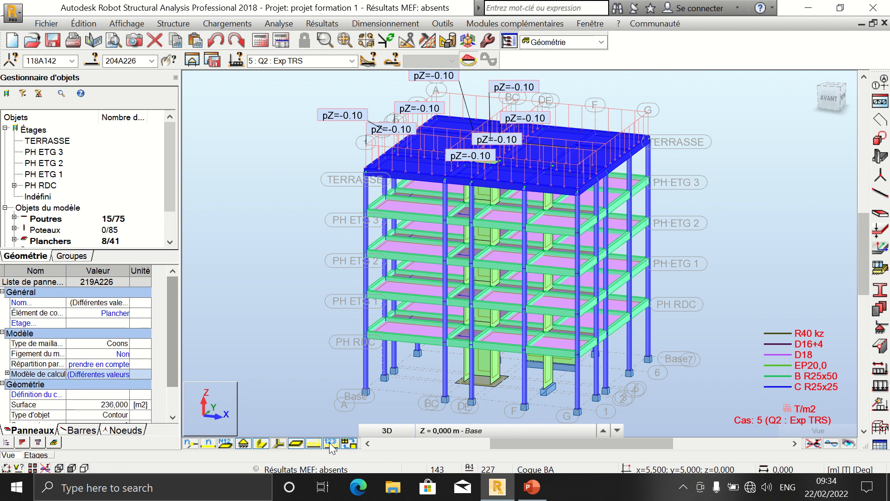
click(330, 444)
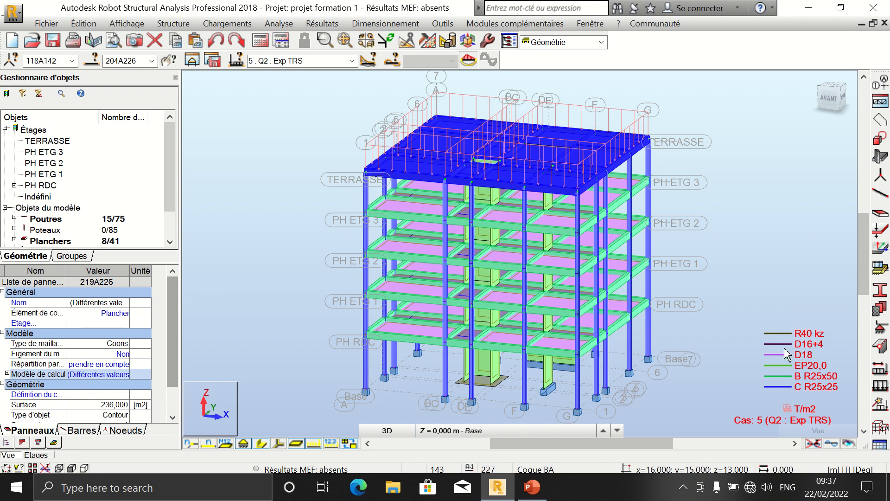
click(334, 61)
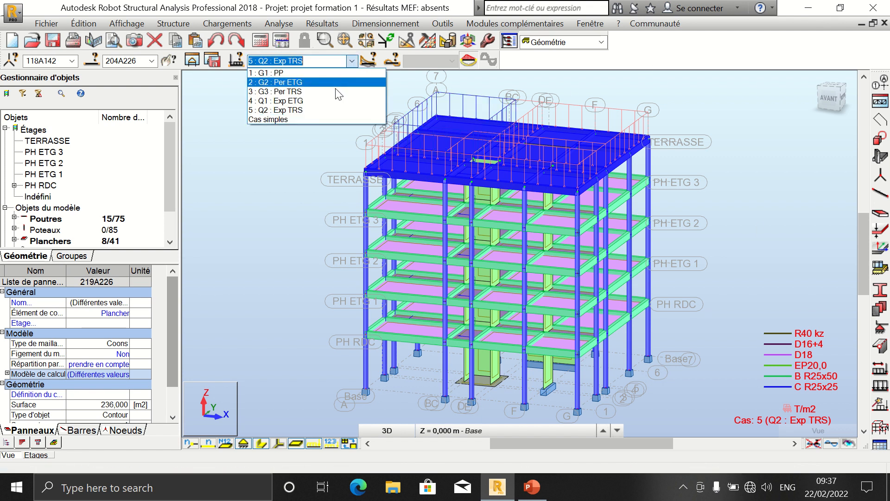
click(335, 82)
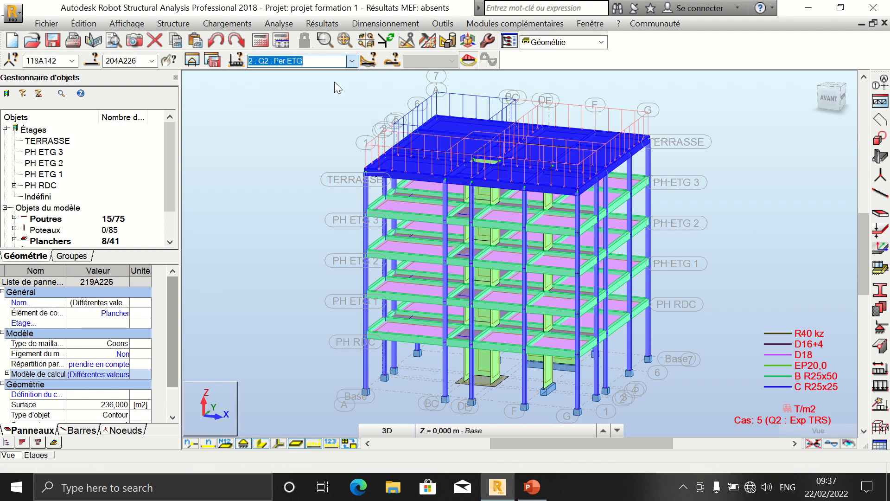
click(332, 445)
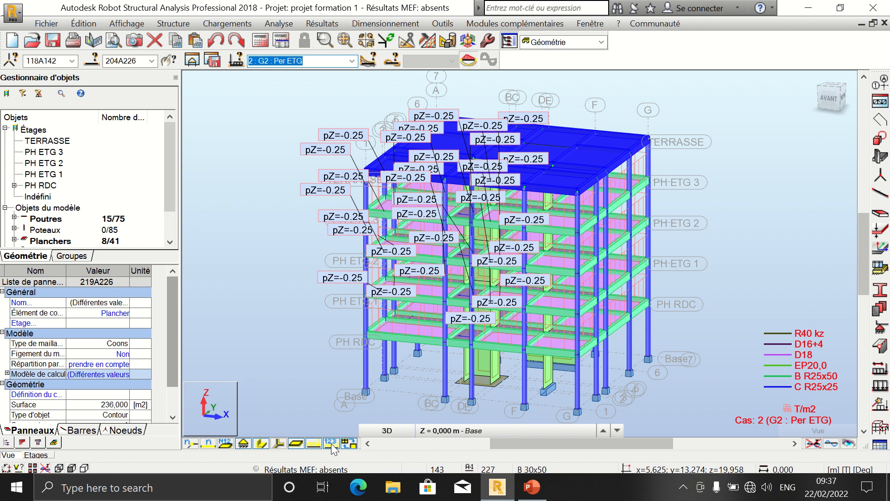
click(352, 60)
click(351, 91)
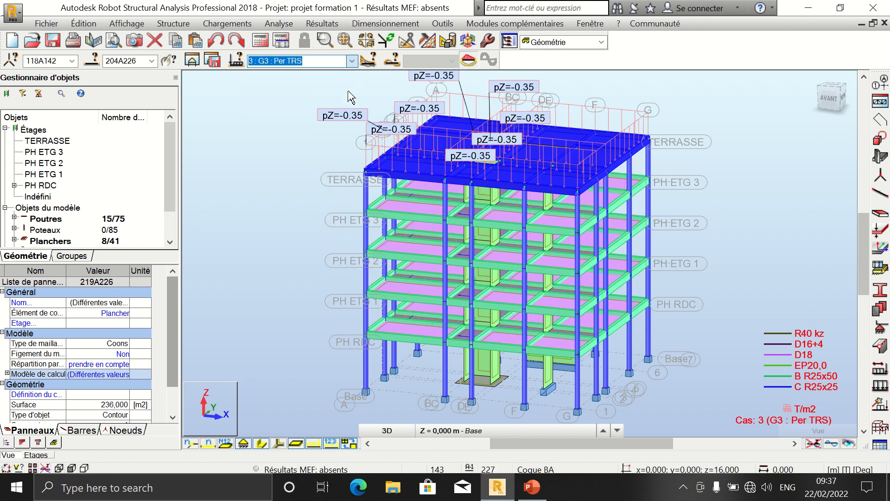
click(352, 63)
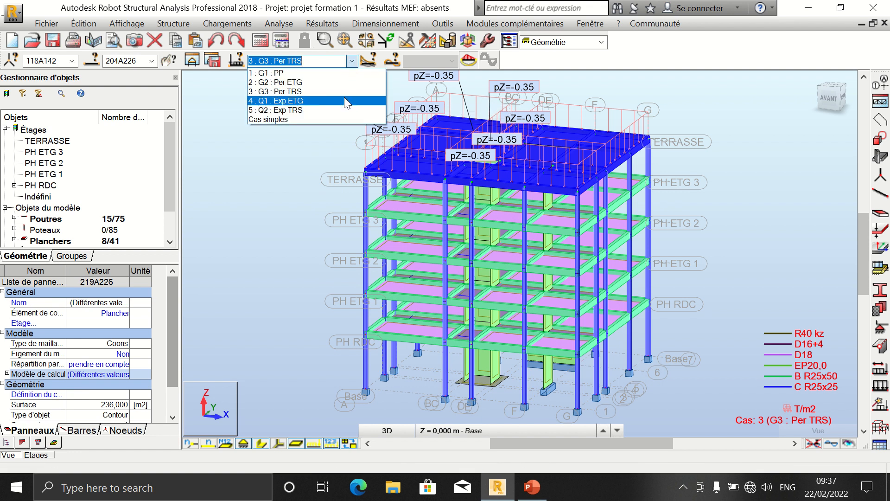
click(344, 99)
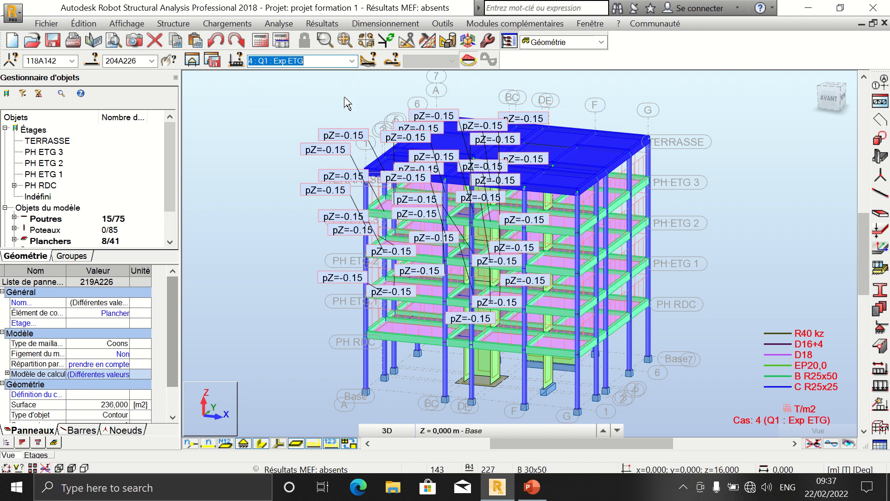
click(351, 62)
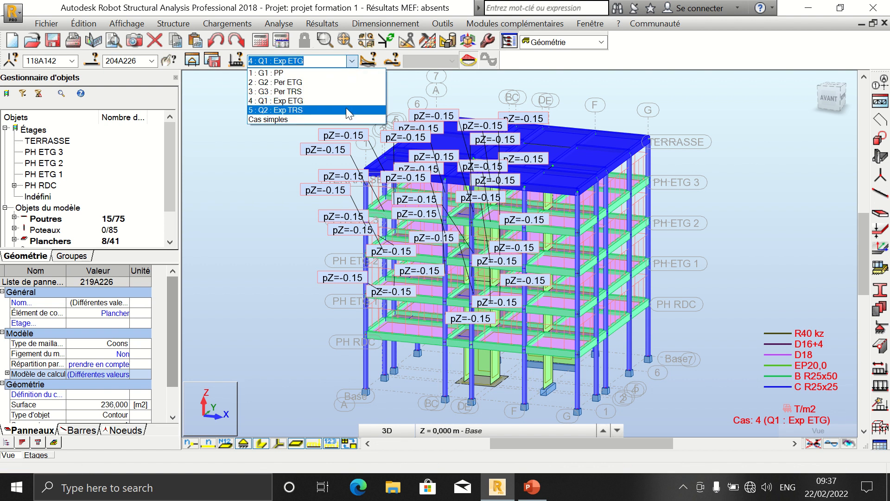
click(345, 110)
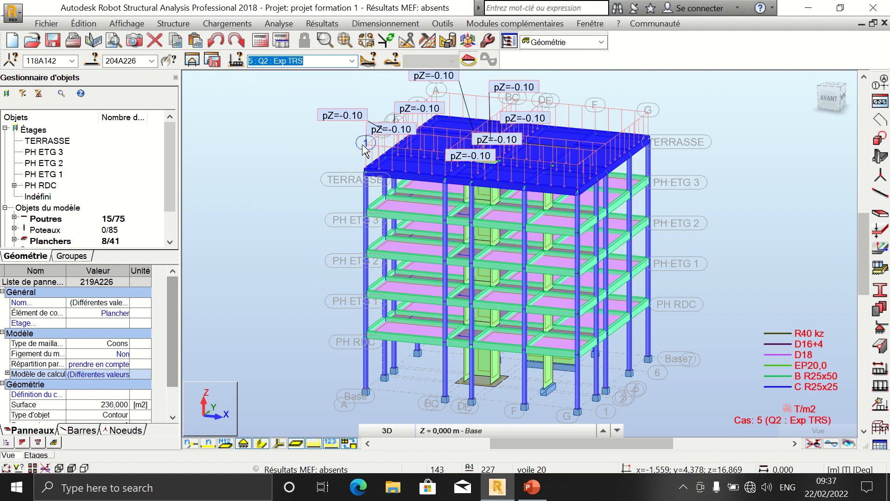
click(293, 150)
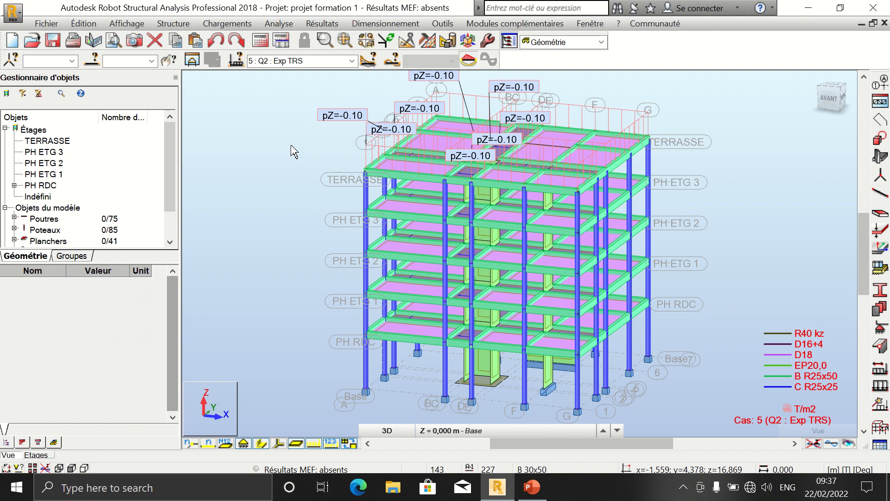
click(315, 443)
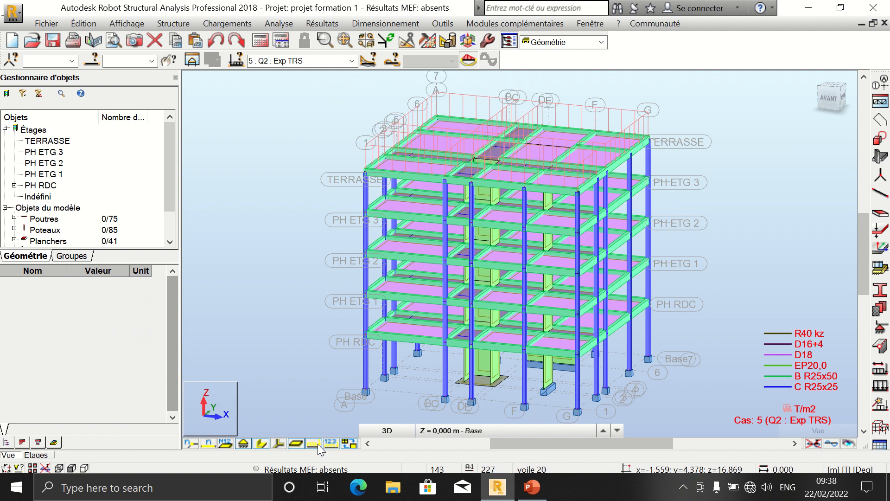
click(313, 444)
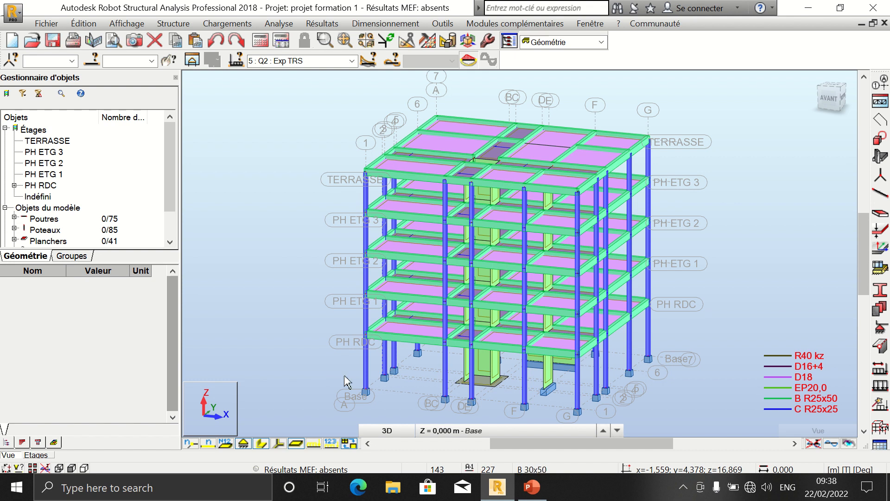
click(402, 430)
click(398, 431)
click(453, 431)
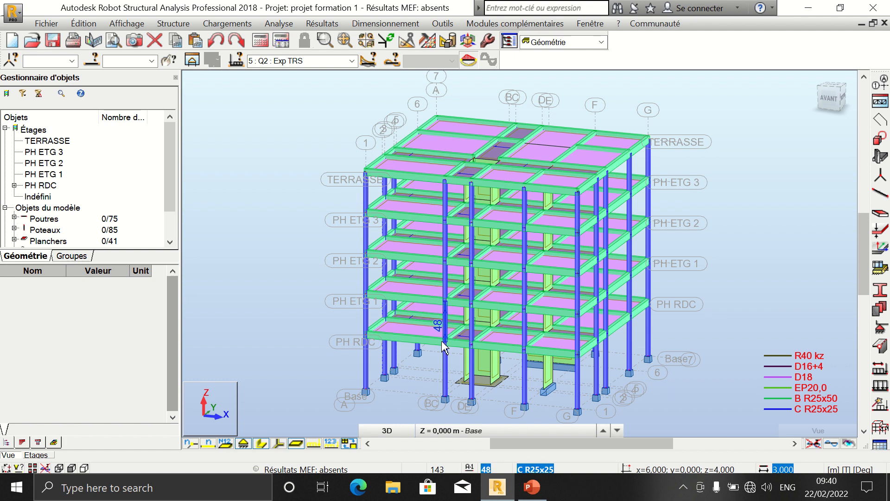
click(353, 62)
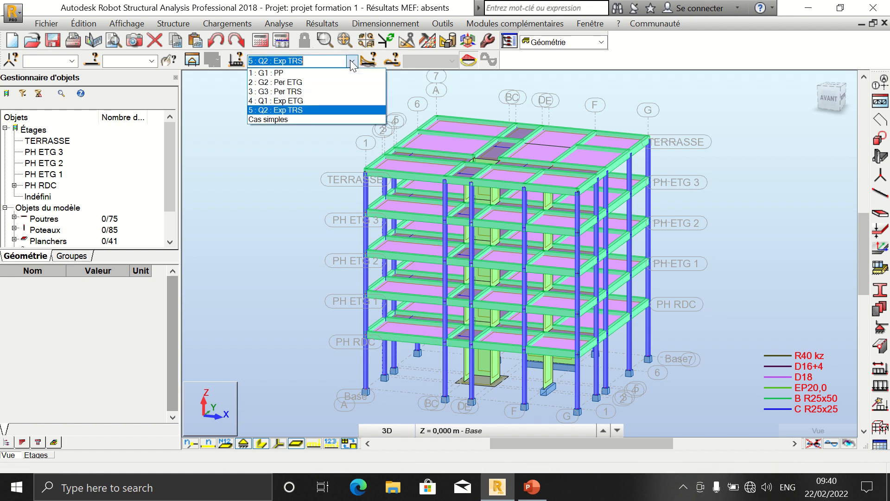
click(351, 61)
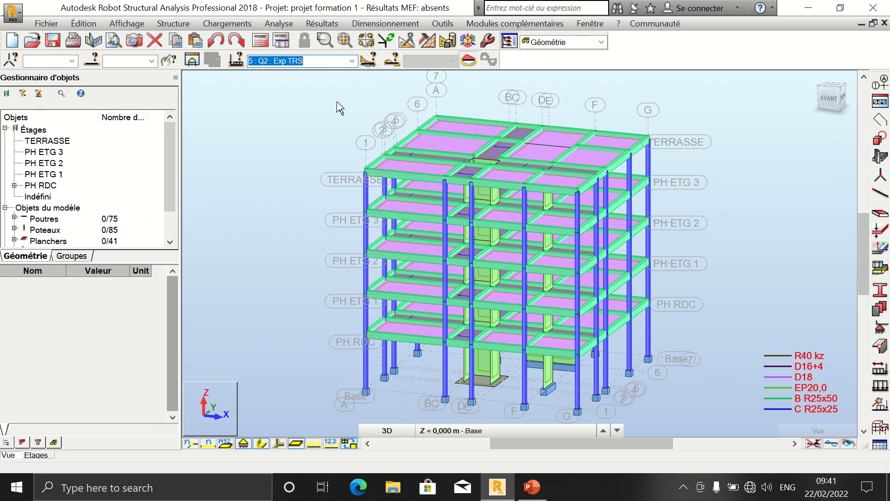
click(288, 96)
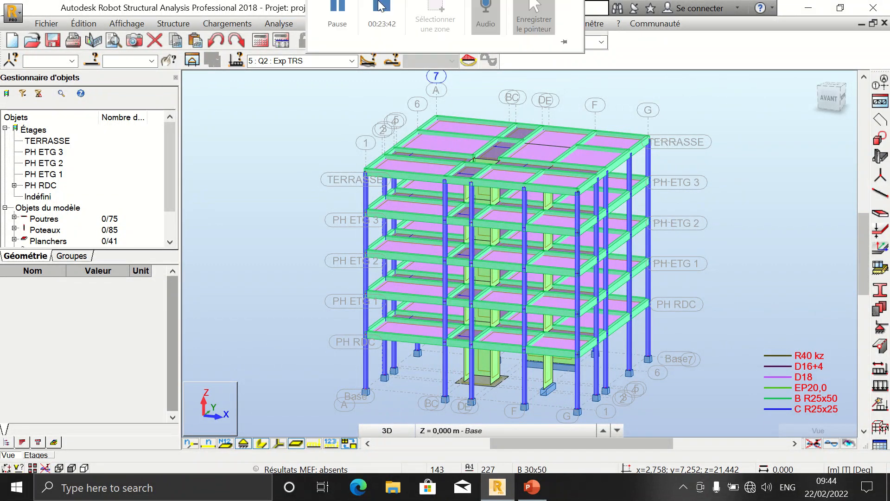
click(353, 46)
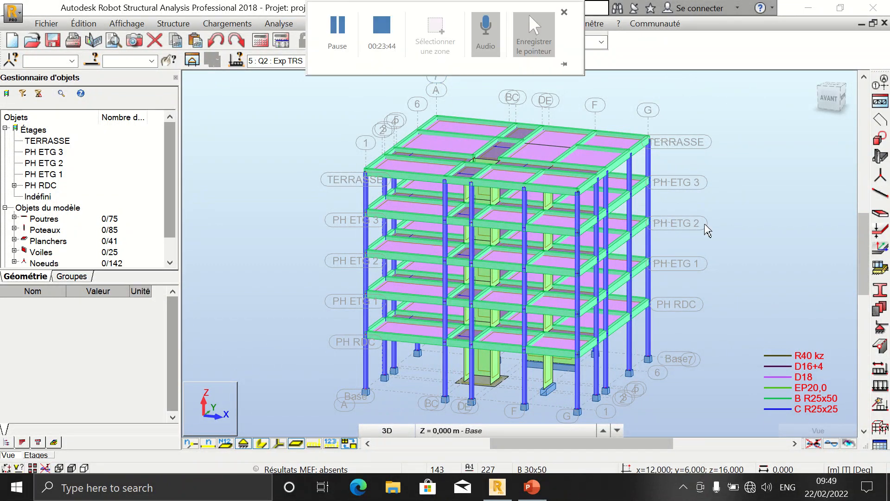
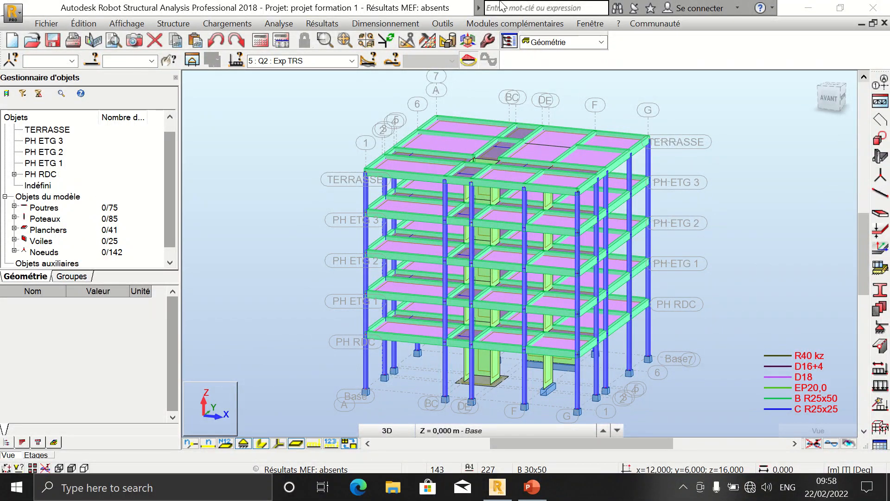
Step: Switch the active load case to 2 : G2 : Per ETG
click(207, 29)
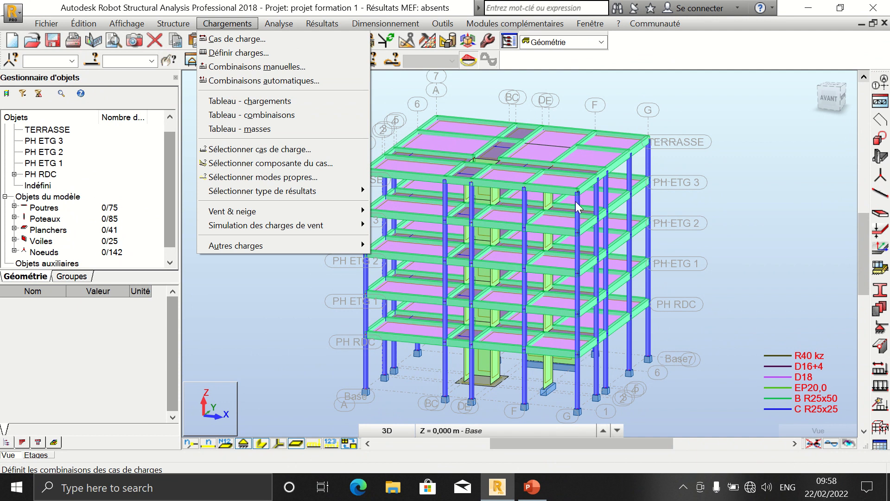
click(278, 336)
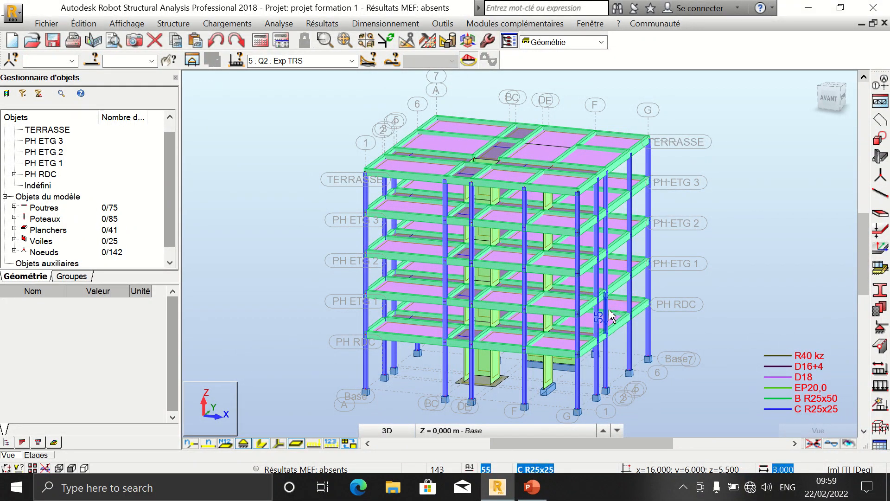
click(353, 61)
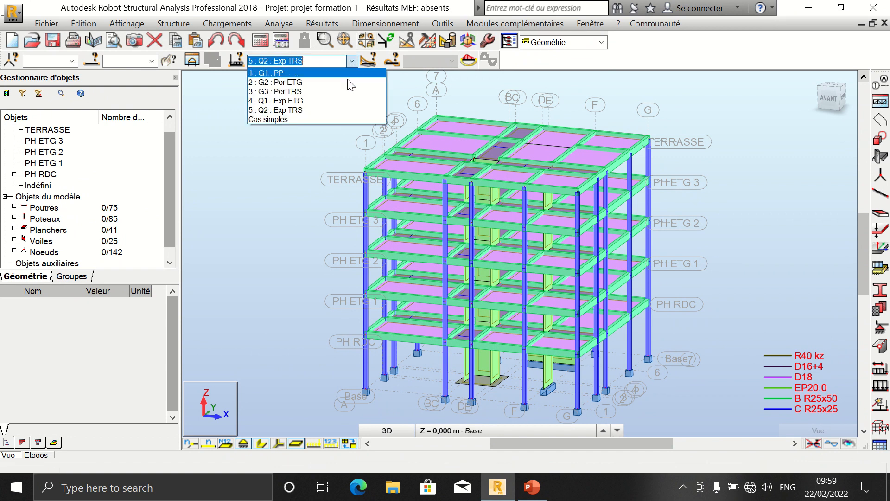
click(347, 83)
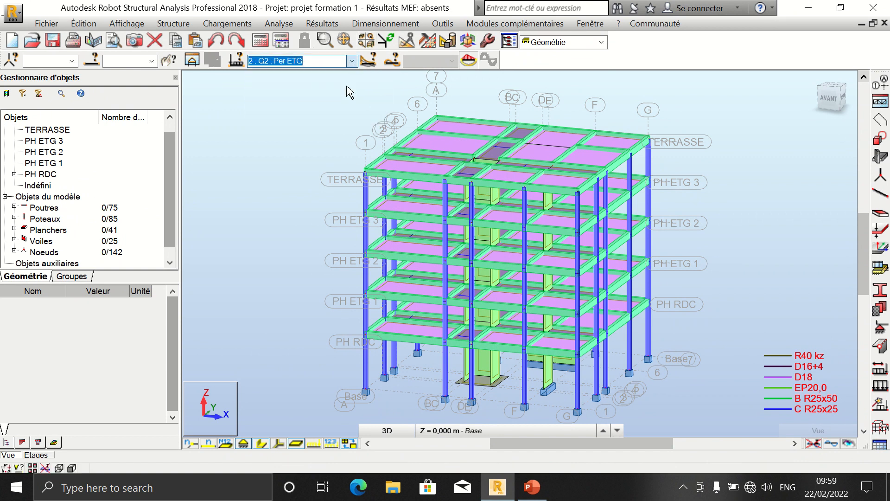
Step: Define a uniform bar load of -0,75 T/m along global Z for G2, then close the load dialog without applying it
click(228, 24)
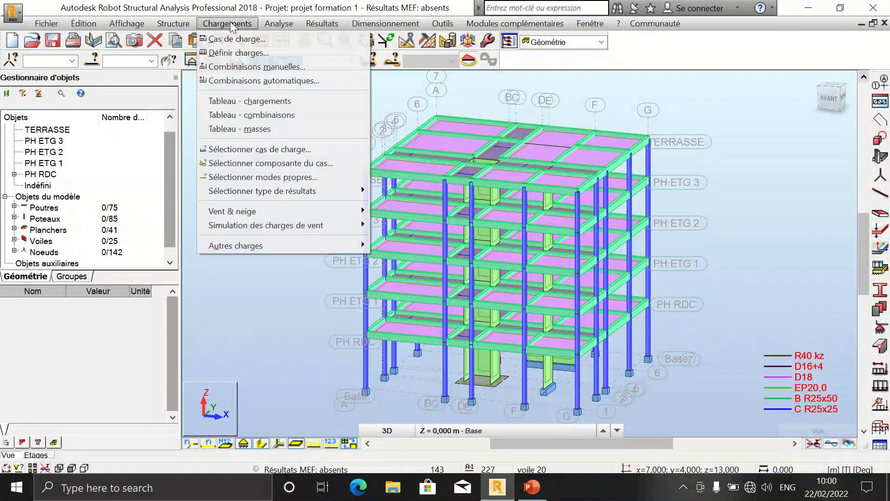
click(237, 53)
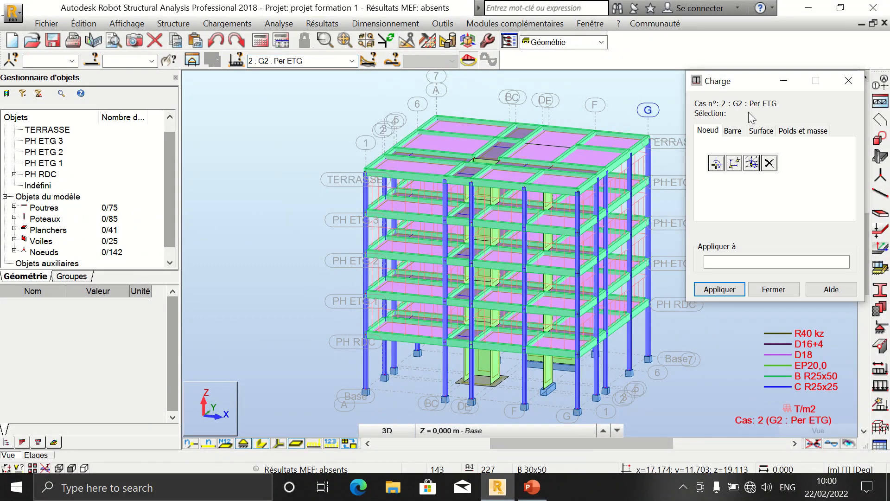
click(733, 132)
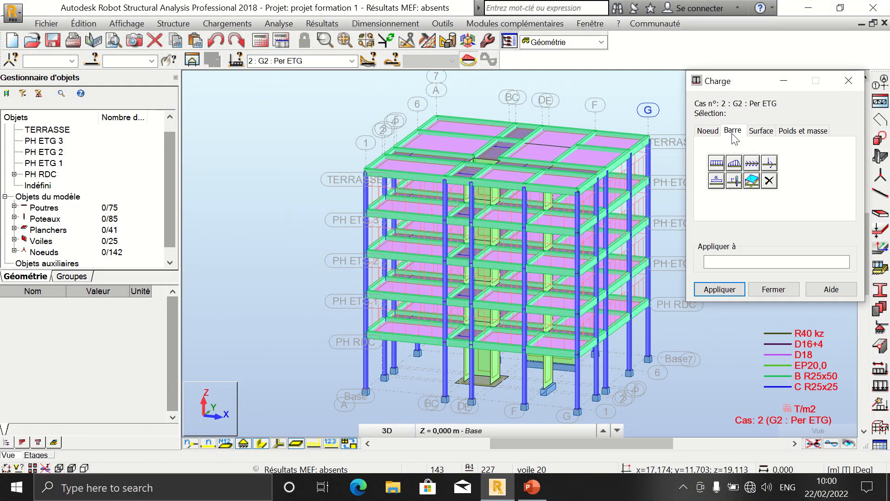
click(716, 162)
click(776, 255)
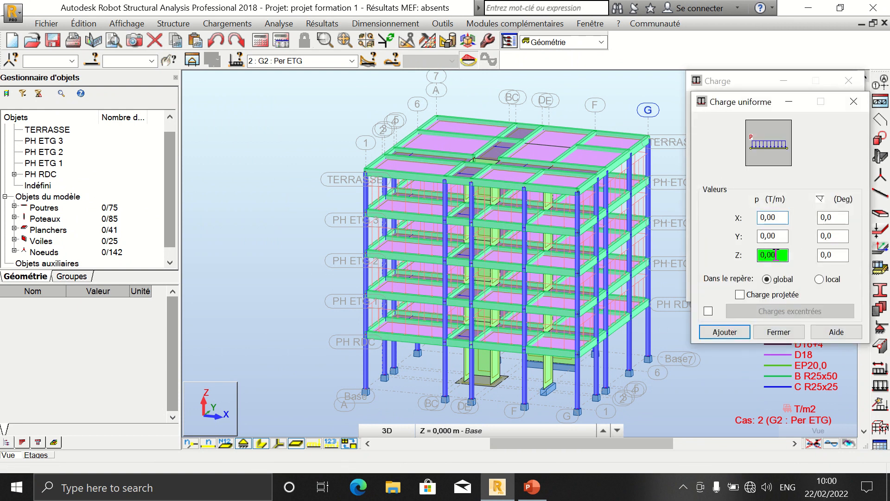
drag(776, 254, 746, 255)
text(0,75)
click(760, 256)
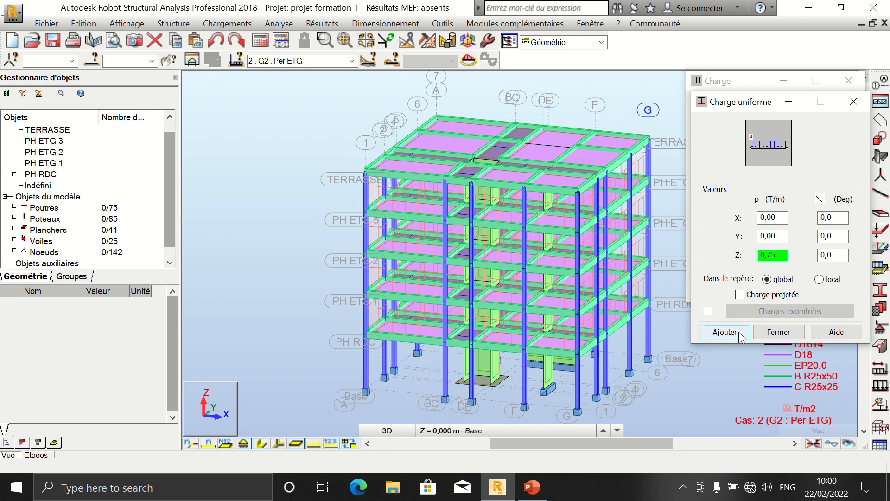
text(-)
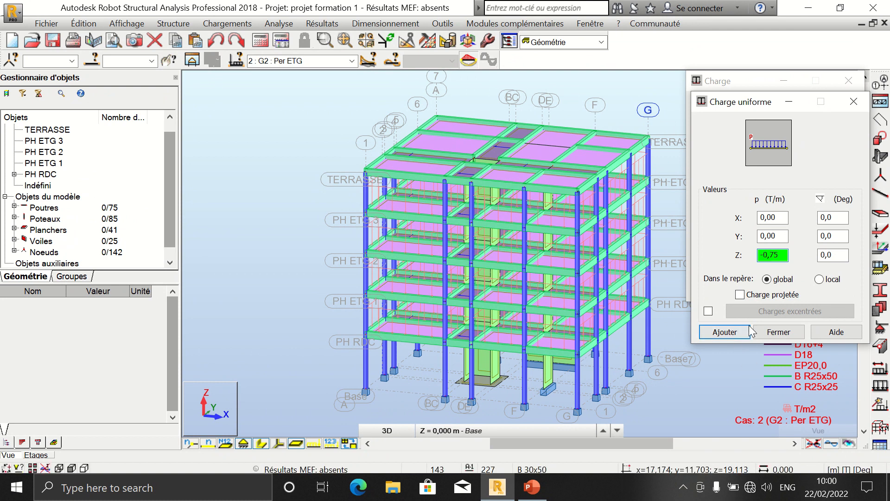
click(724, 332)
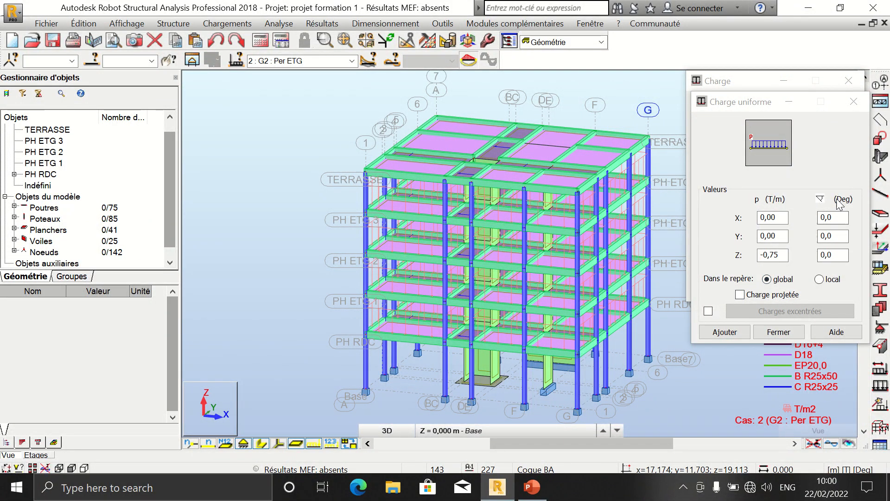
click(783, 256)
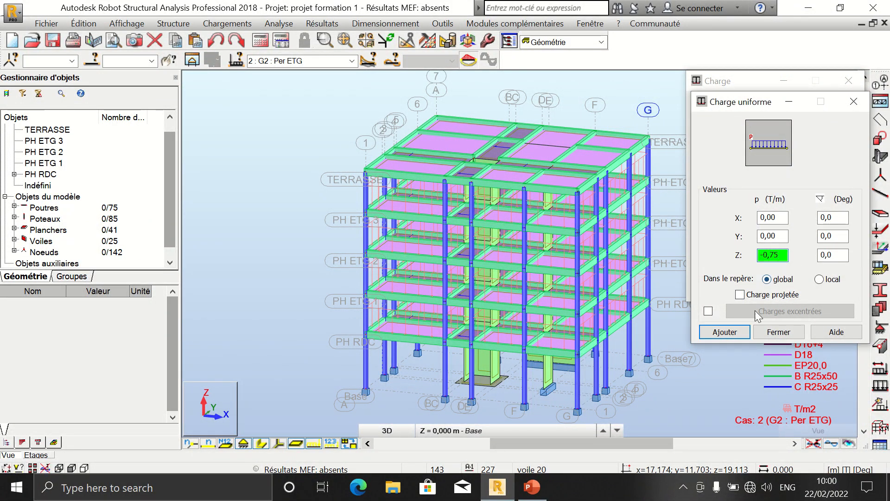
click(730, 334)
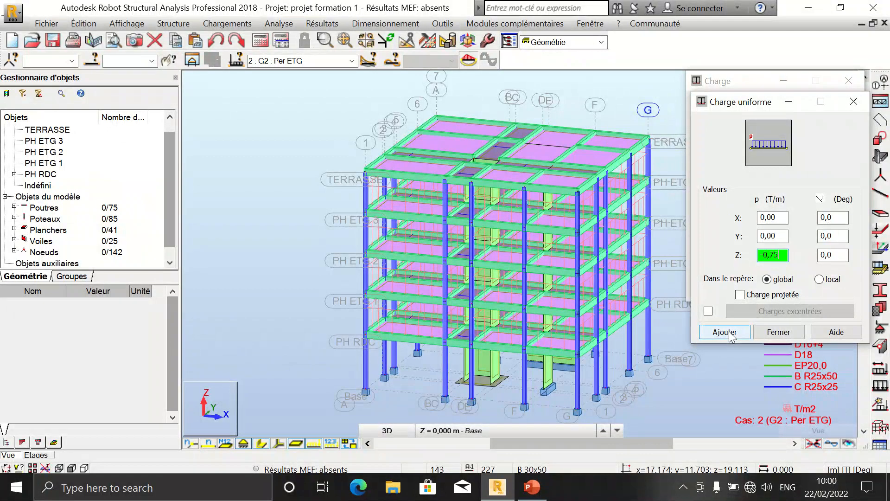
click(729, 332)
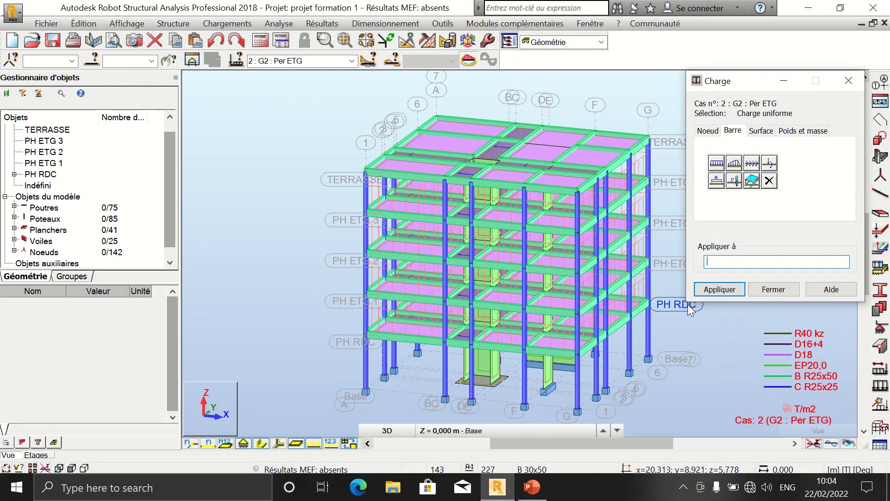
click(772, 292)
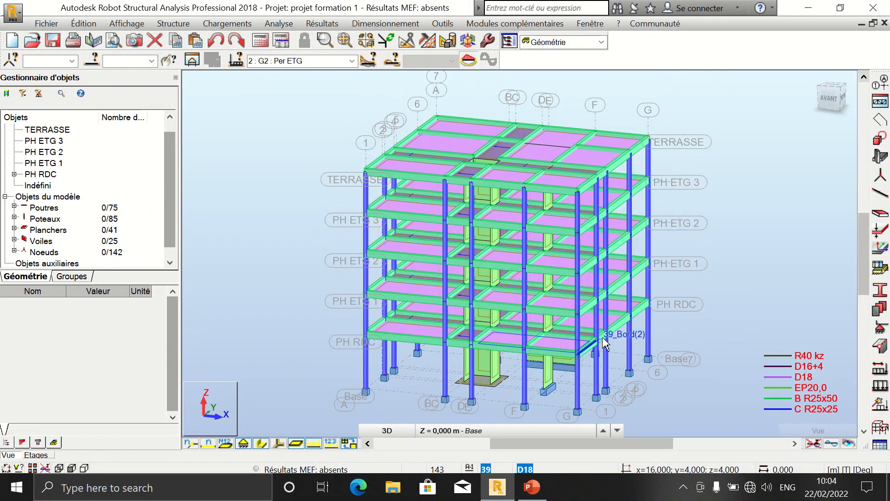
Step: Select all beams sharing the B R25x50 section and open them in a separate sub-structure view
right_click(621, 332)
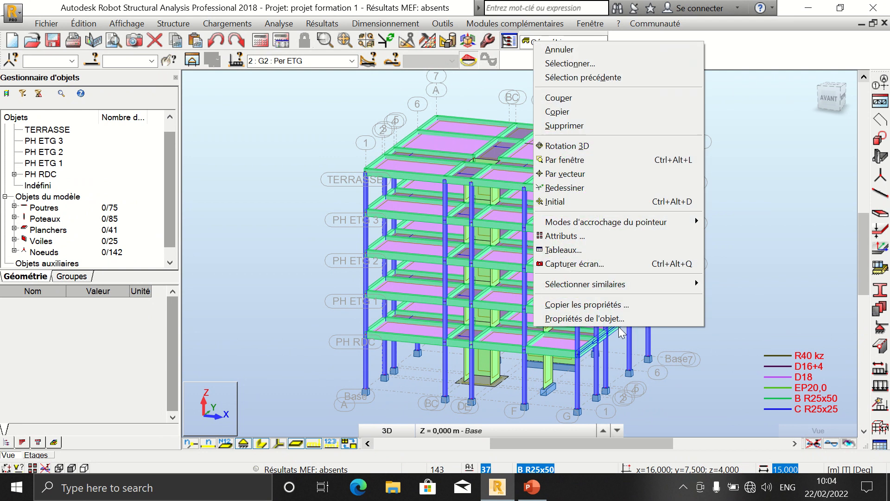
mouse_move(646, 285)
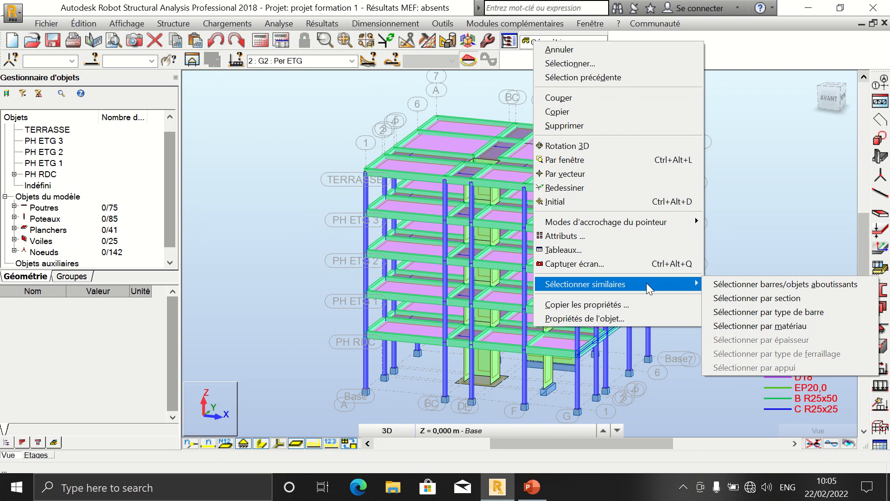
click(753, 298)
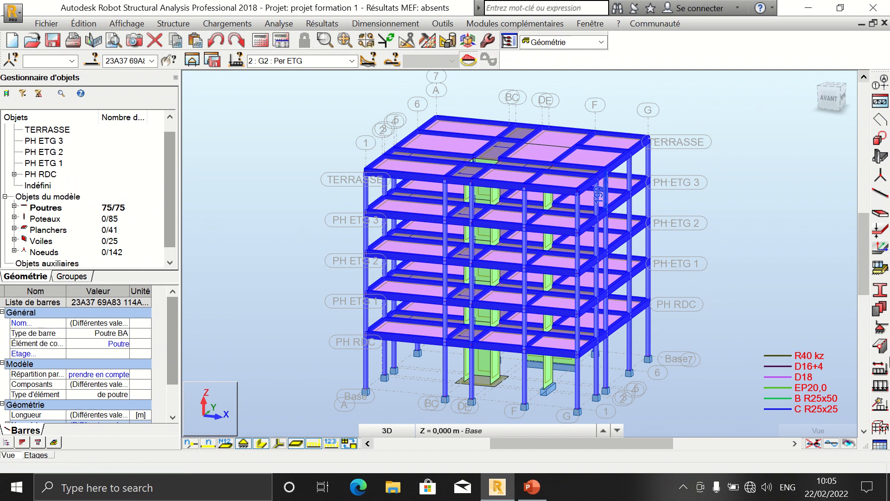
click(196, 63)
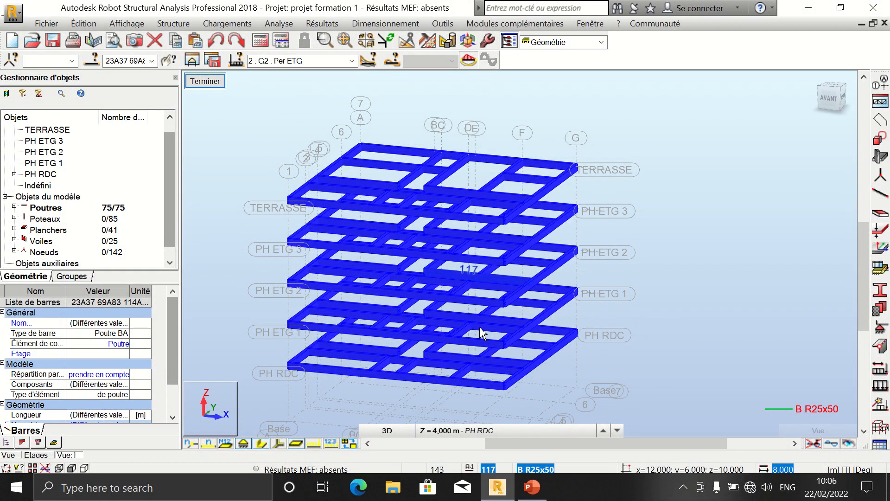
Step: Define a uniform bar load of -0,75 T/m along global Z for load case G2
click(251, 23)
click(260, 53)
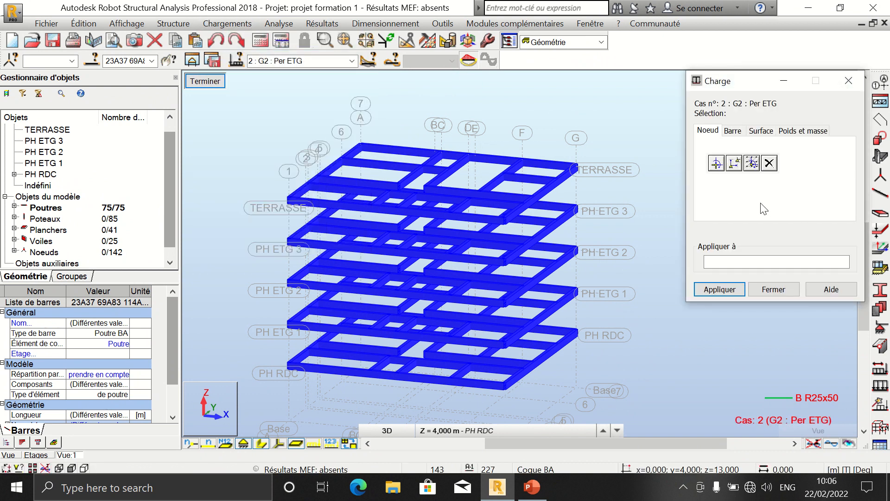
click(736, 131)
click(717, 163)
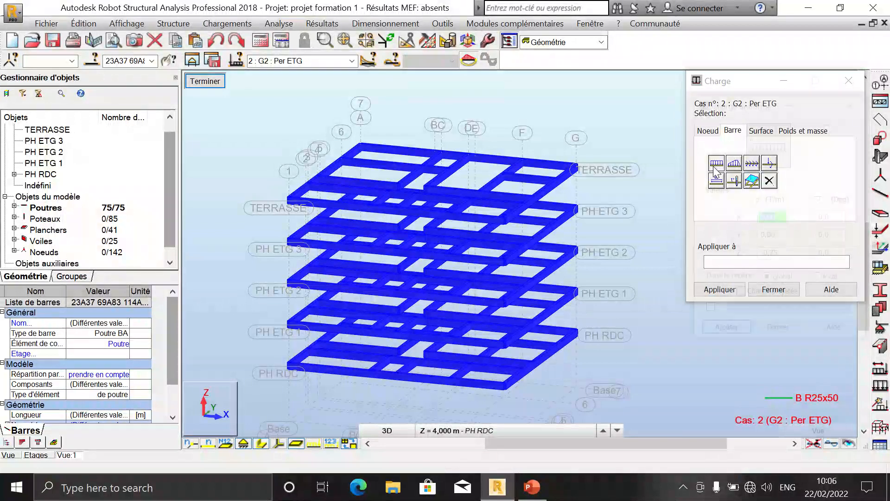
click(784, 256)
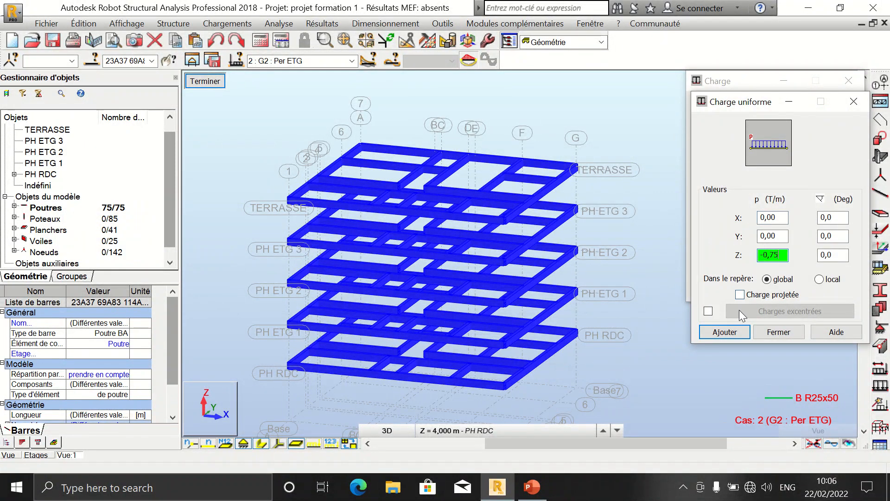
click(736, 334)
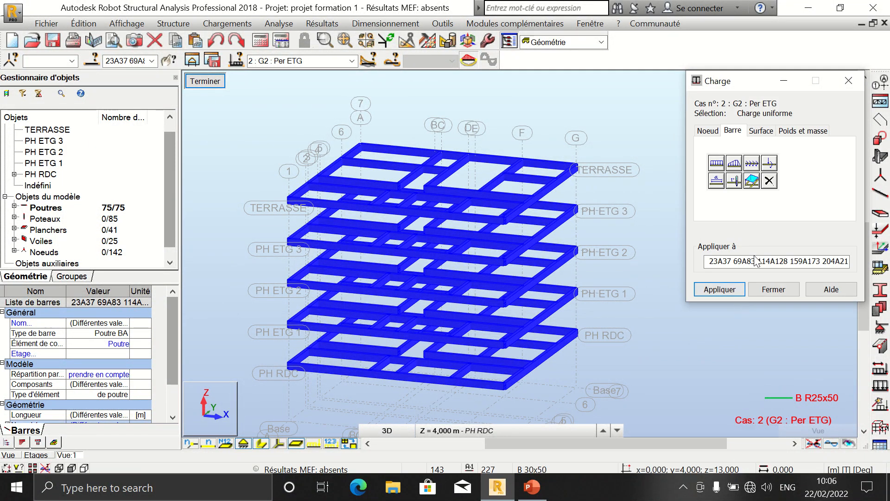
click(757, 260)
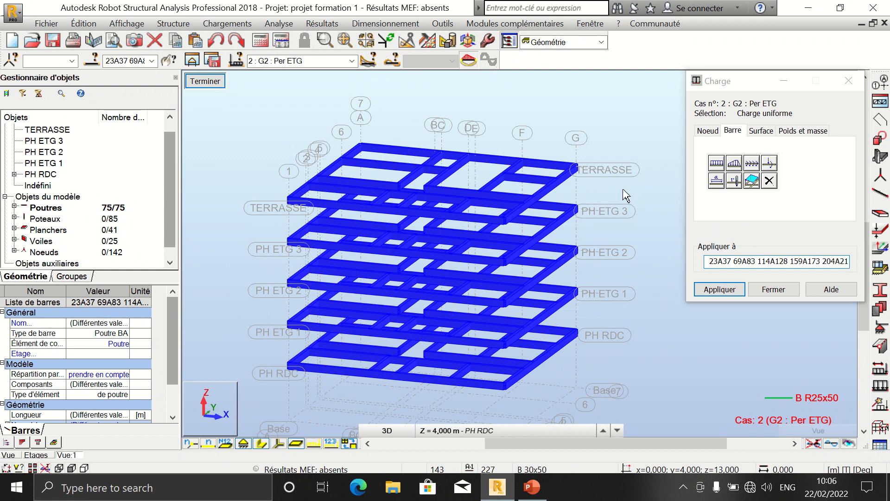
click(575, 364)
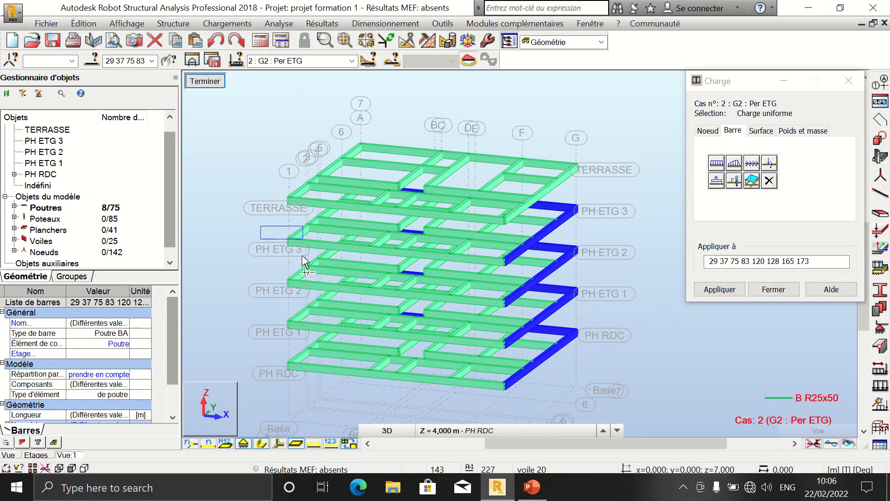
drag(290, 327, 304, 401)
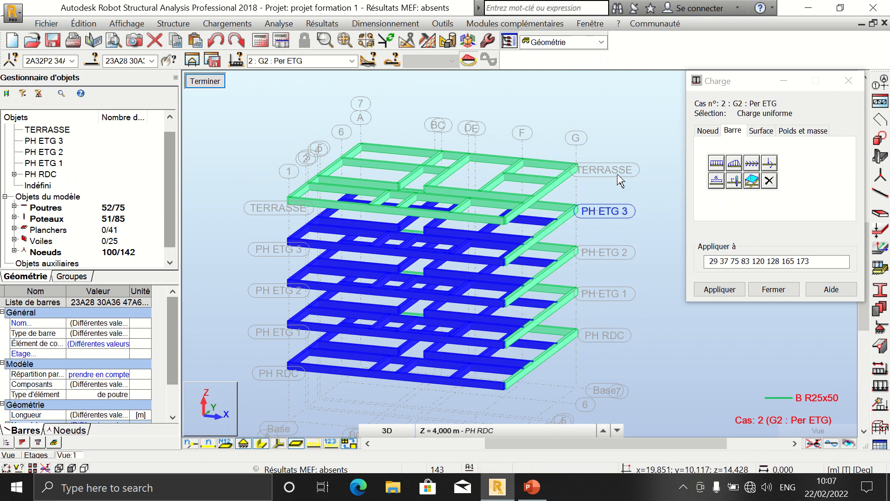
drag(596, 181, 576, 352)
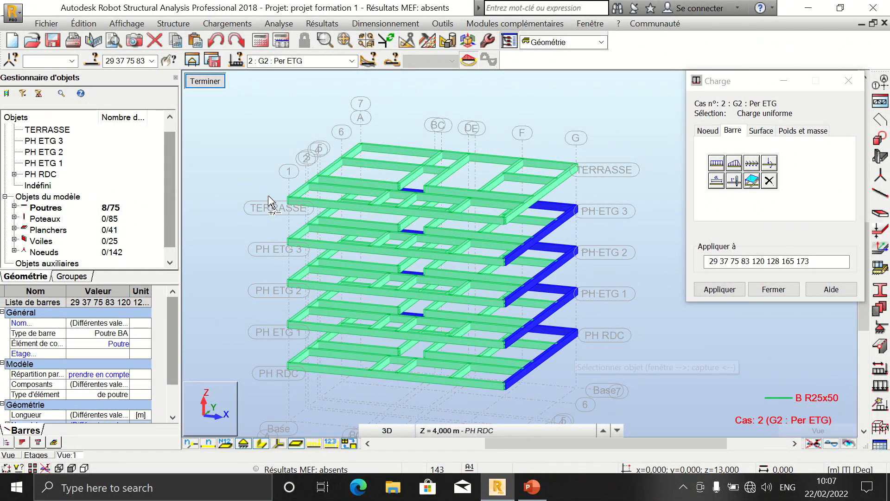
drag(268, 189, 287, 194)
drag(288, 212, 295, 383)
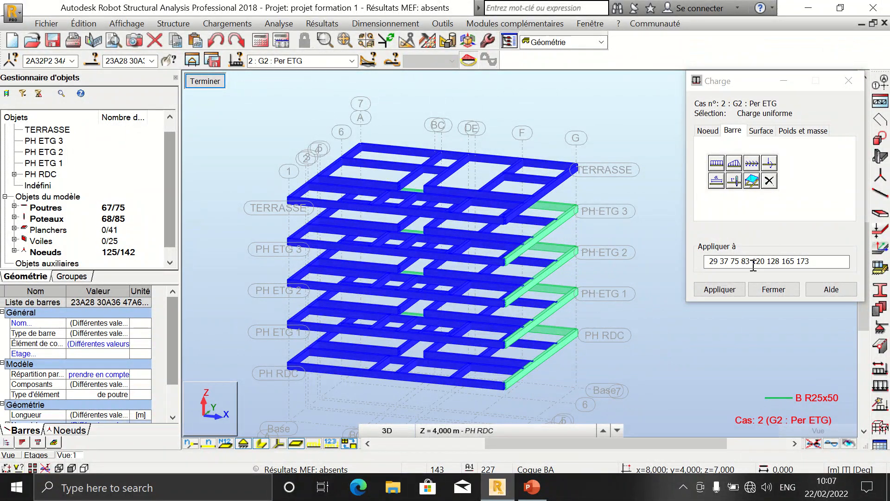
click(712, 262)
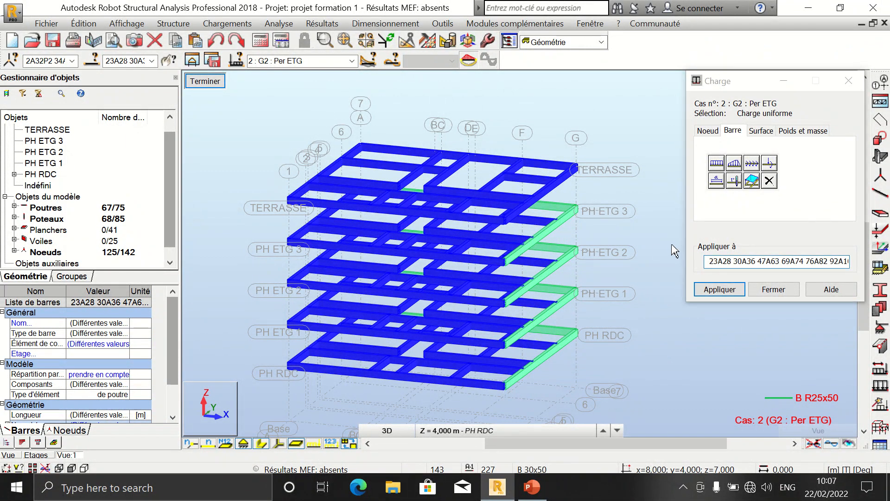
Step: Select the perimeter beams of floors PH RDC to PH ETG 3, excluding the terrace, and apply the uniform load to them
right_click(587, 244)
click(642, 301)
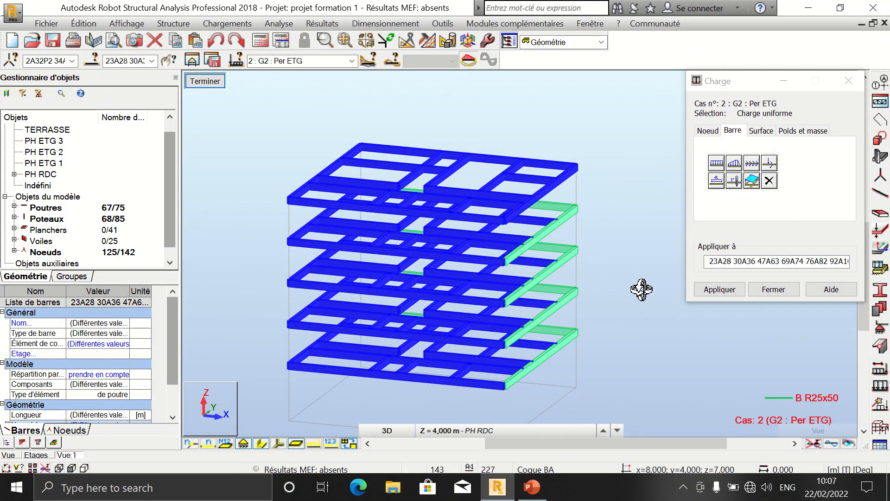
drag(639, 288, 628, 284)
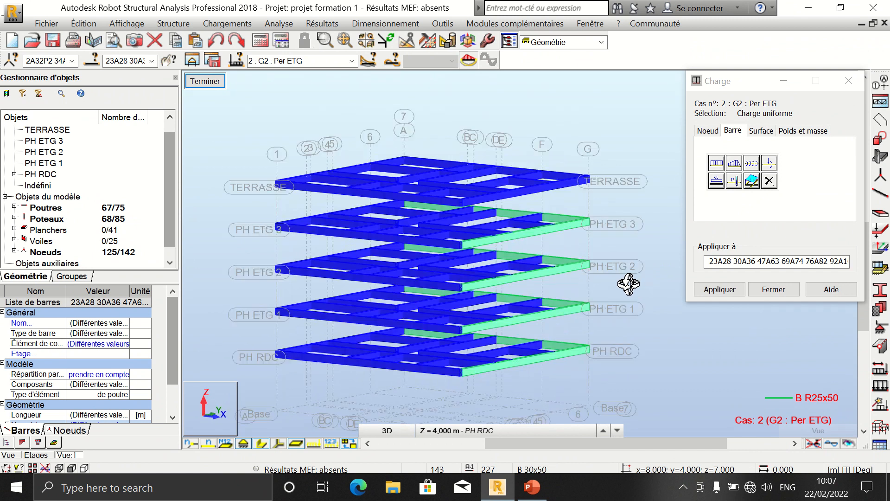
click(744, 262)
click(591, 173)
drag(622, 162, 577, 367)
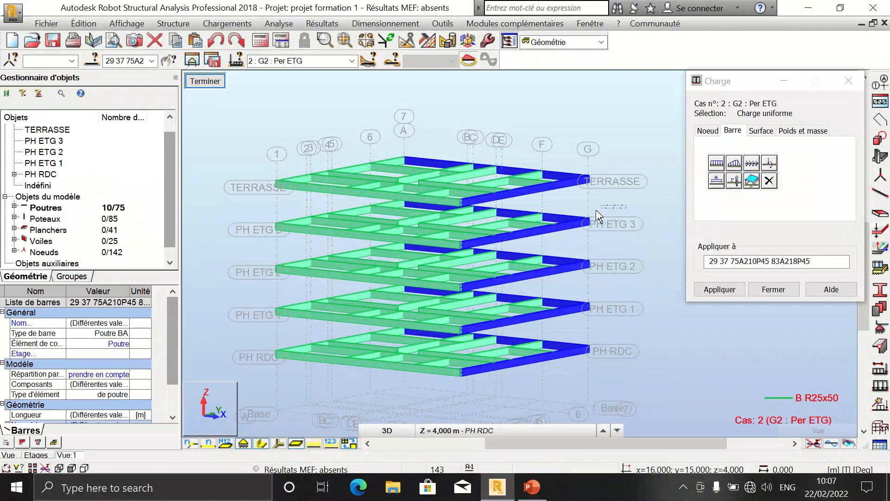
drag(627, 205, 578, 372)
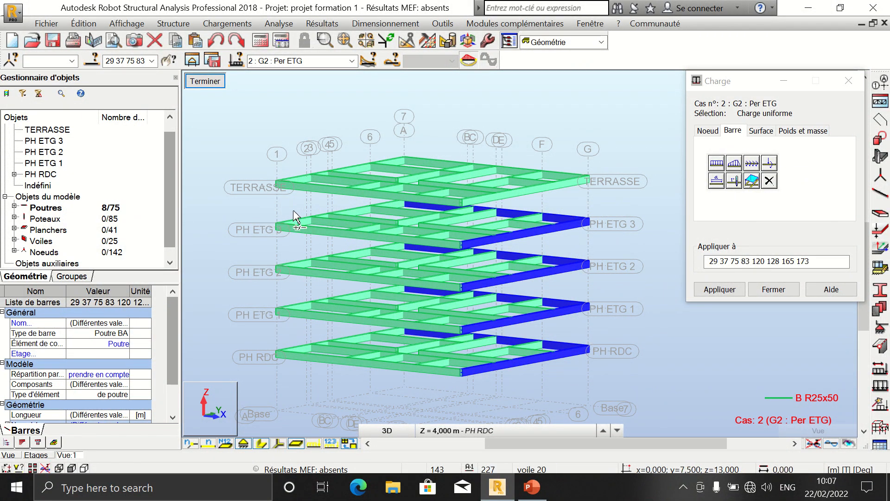
drag(287, 211, 266, 373)
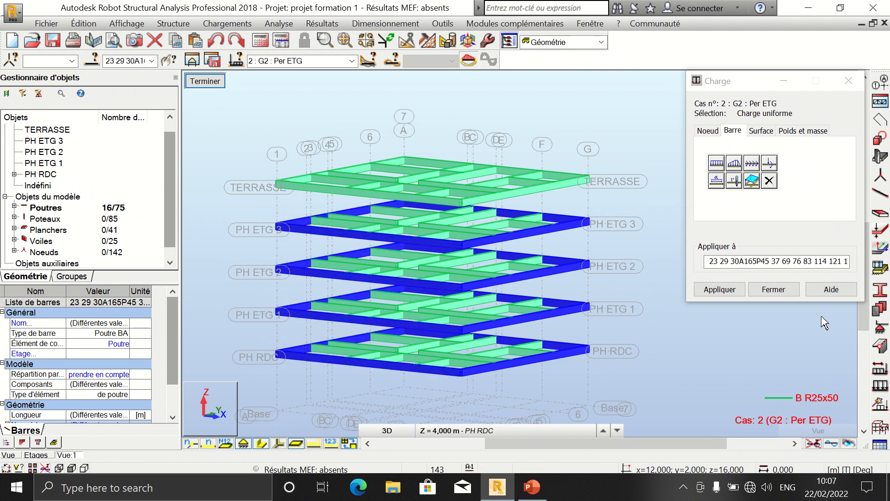
click(731, 292)
click(732, 291)
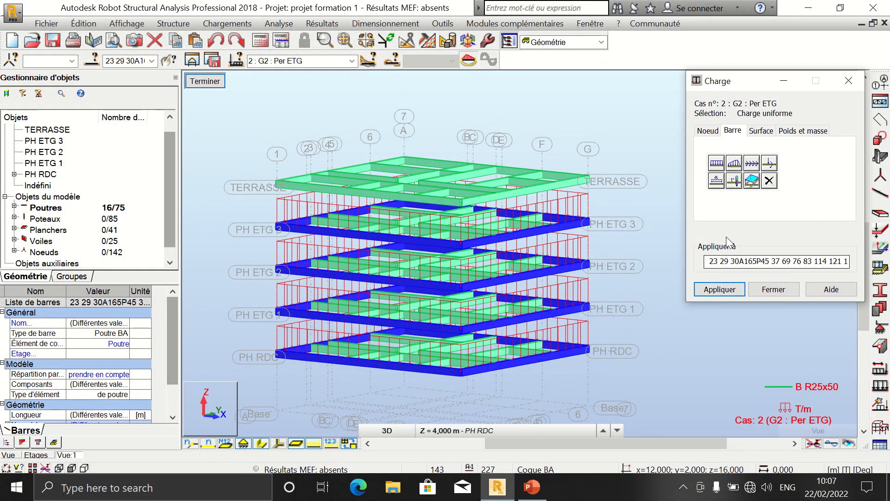
Step: Switch to load case G3 : Per TRS and define a uniform bar load of -0,5 T/m along global Z
click(775, 291)
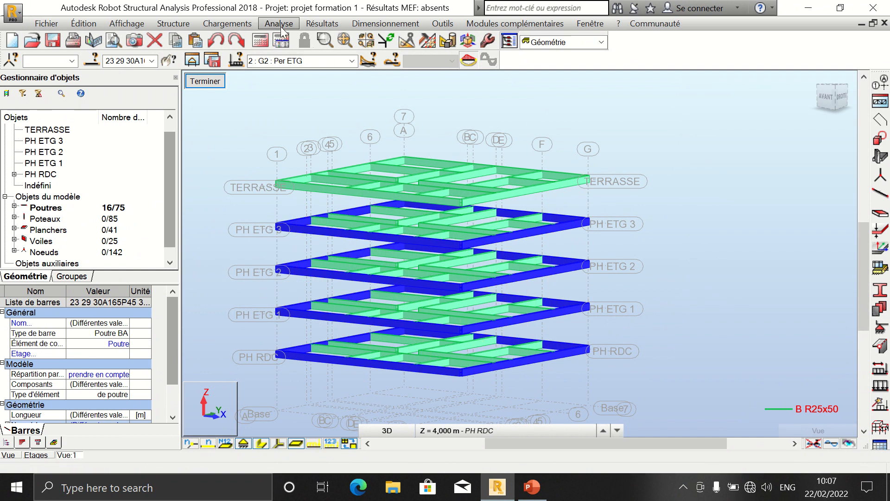
click(353, 61)
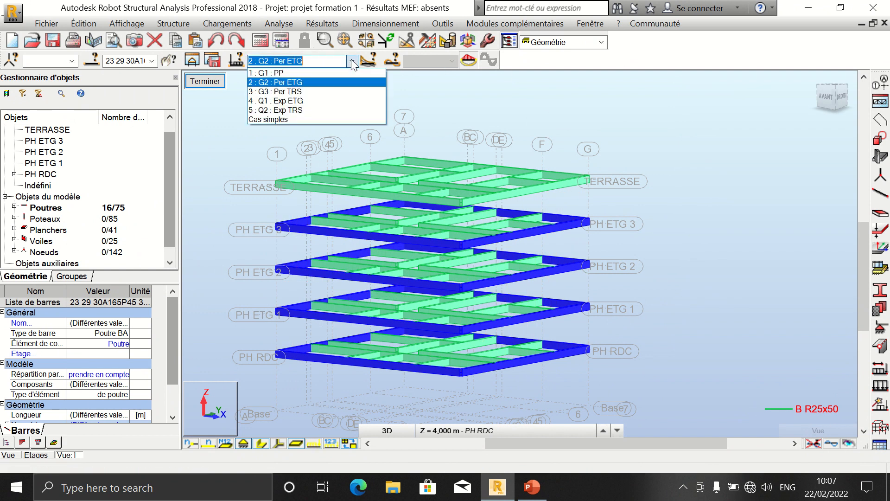
click(340, 87)
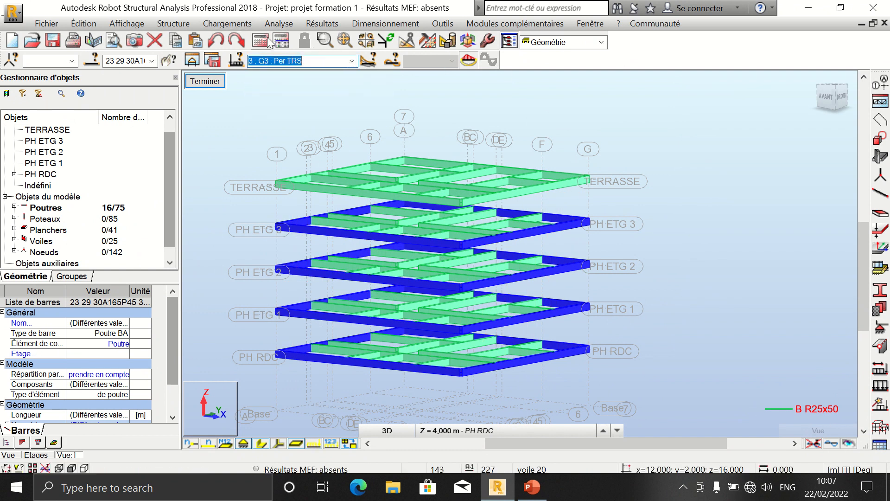
click(227, 23)
click(238, 53)
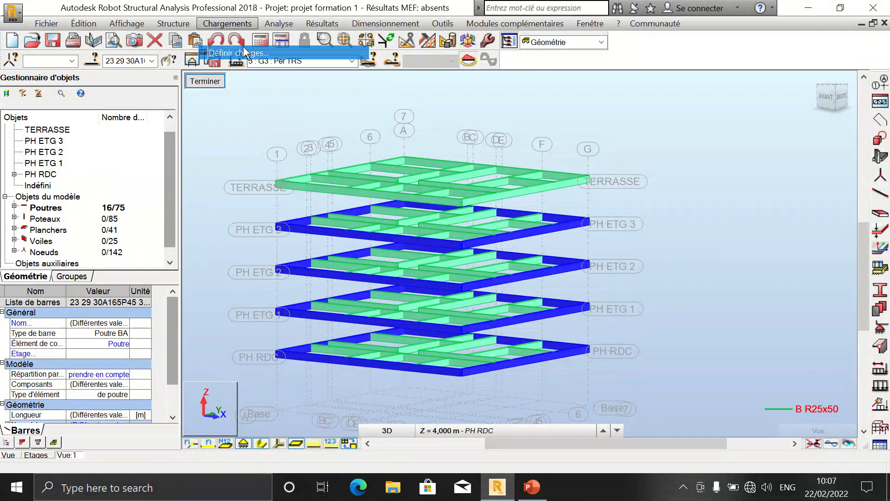
click(731, 132)
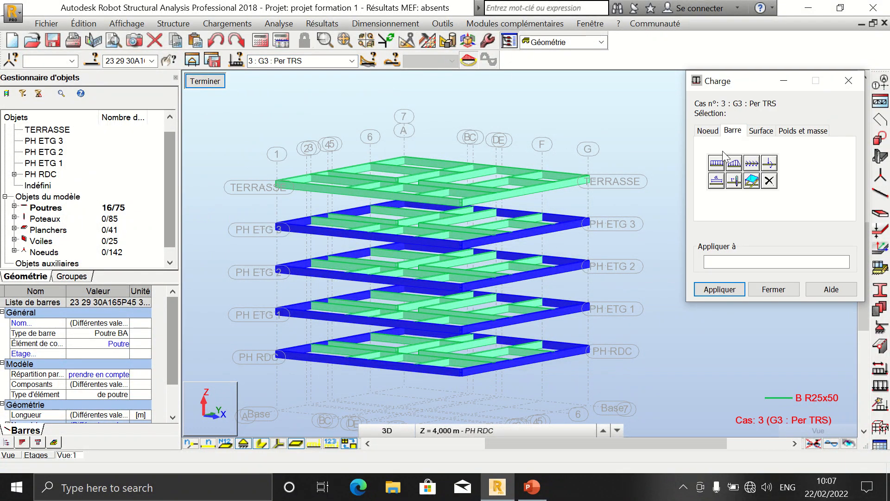
click(716, 162)
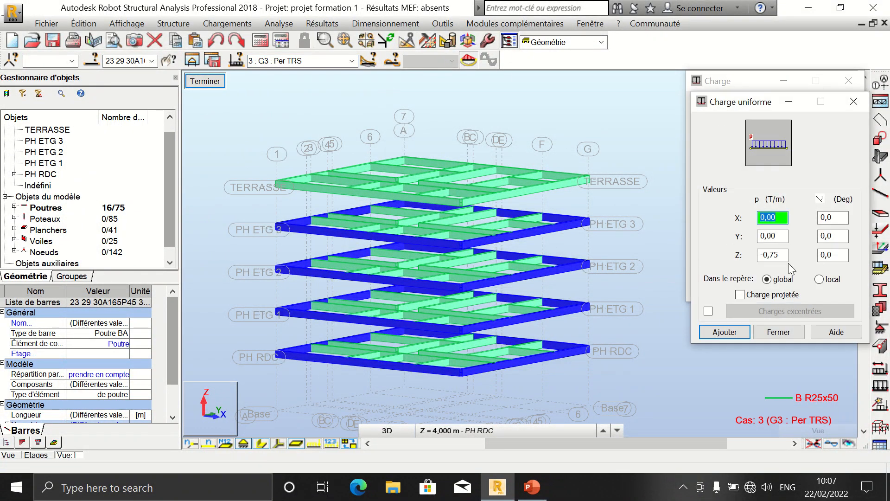
click(784, 256)
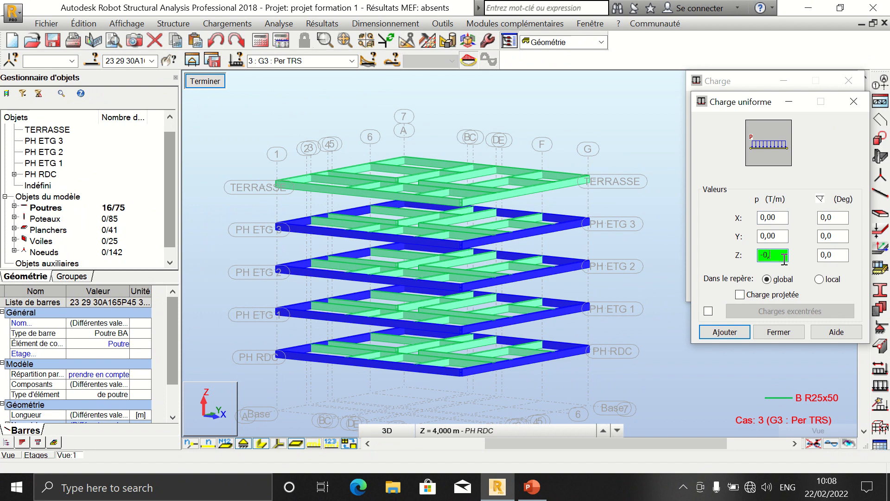
text(5)
click(745, 336)
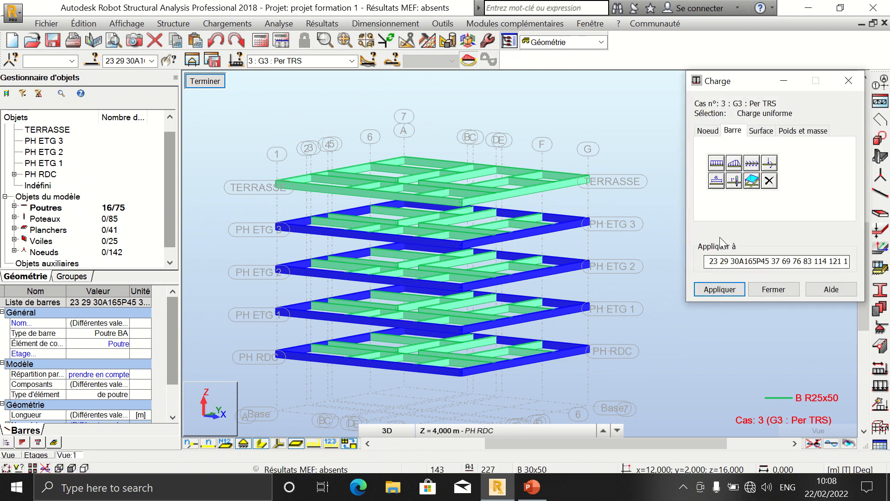
Step: Select the four terrace perimeter beams and apply the uniform load to them, then close the load dialog
click(719, 264)
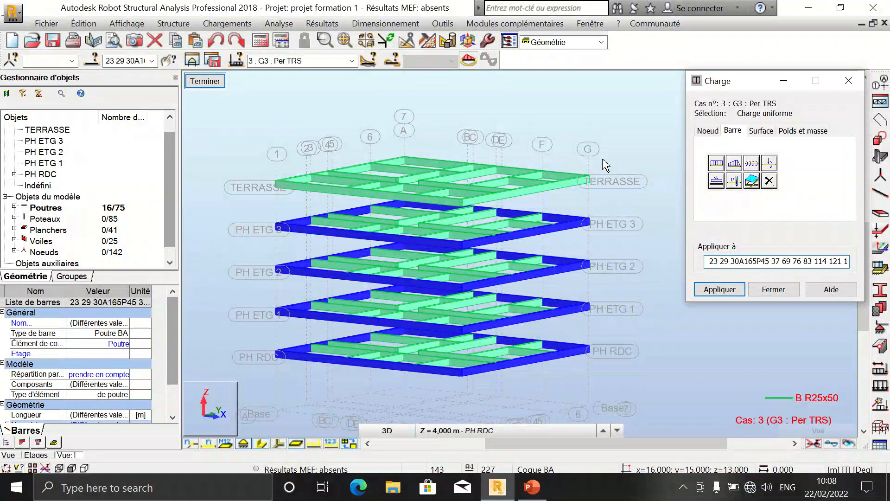
drag(602, 159, 578, 191)
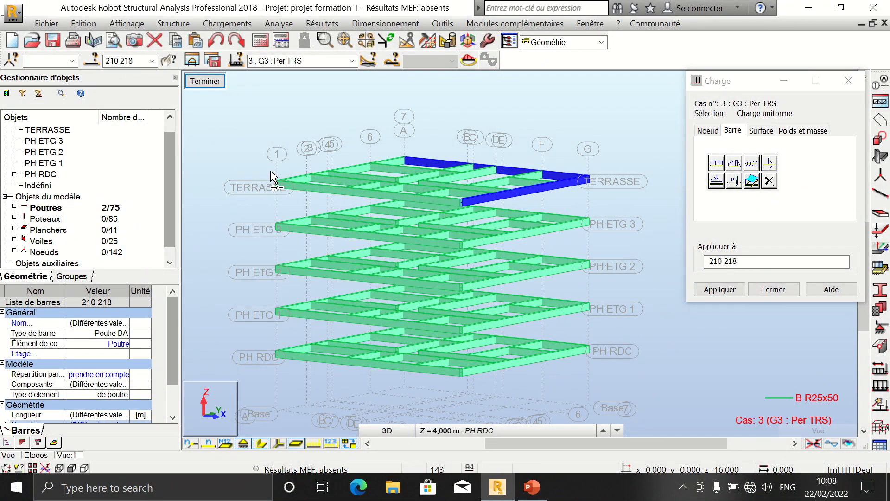
drag(288, 171, 271, 198)
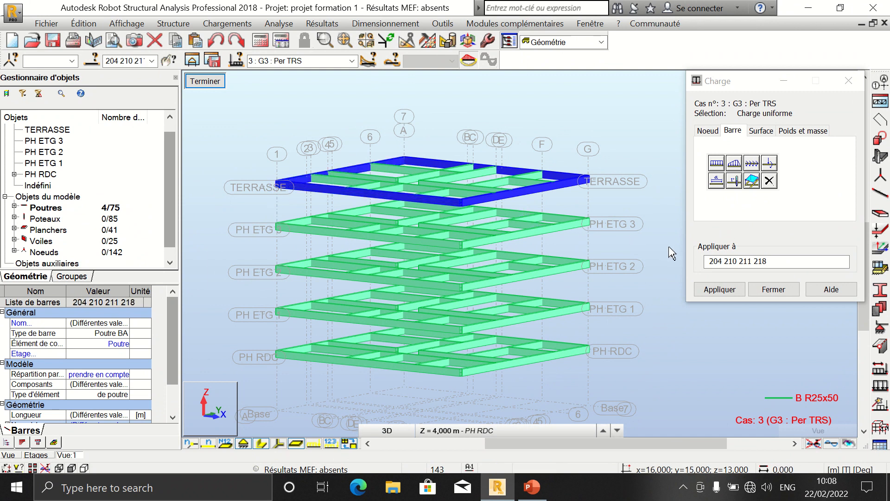
click(708, 288)
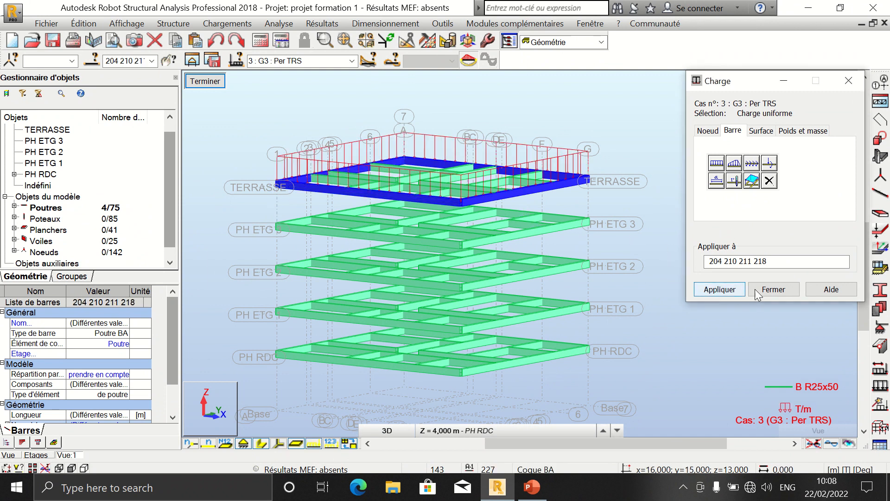
click(770, 289)
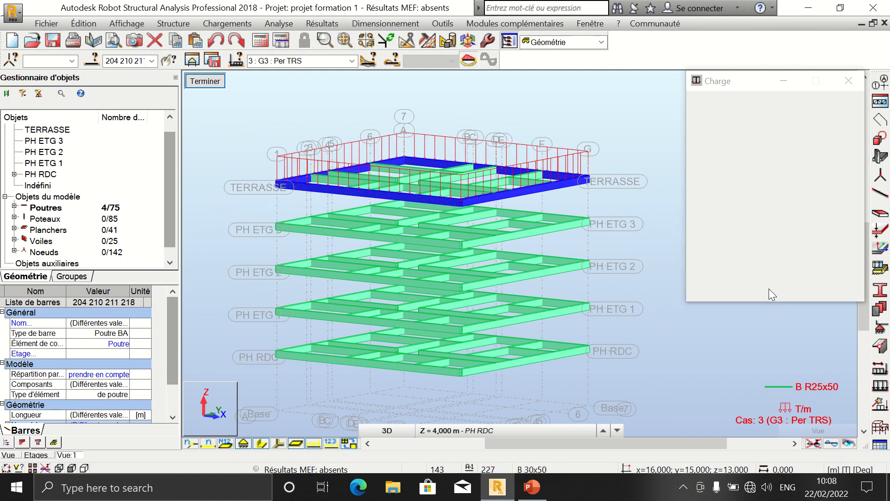
Step: Display the load value labels and compare the loads of cases G2 and G3
click(331, 443)
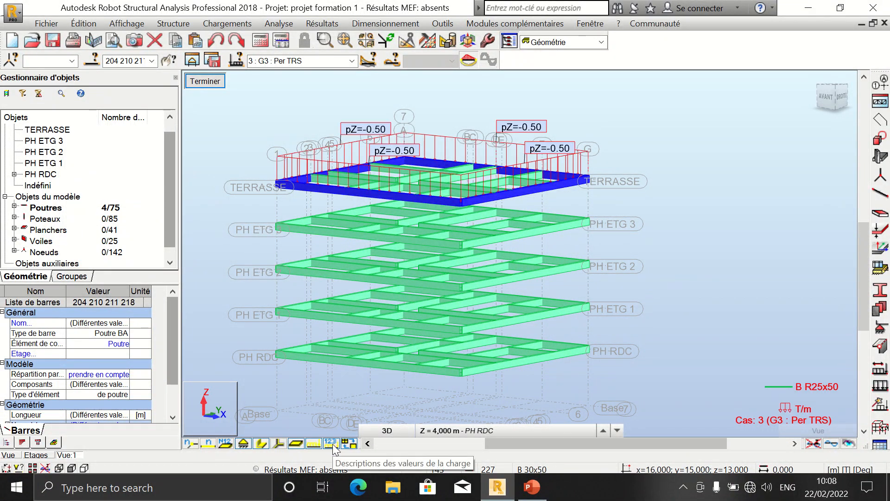
click(352, 61)
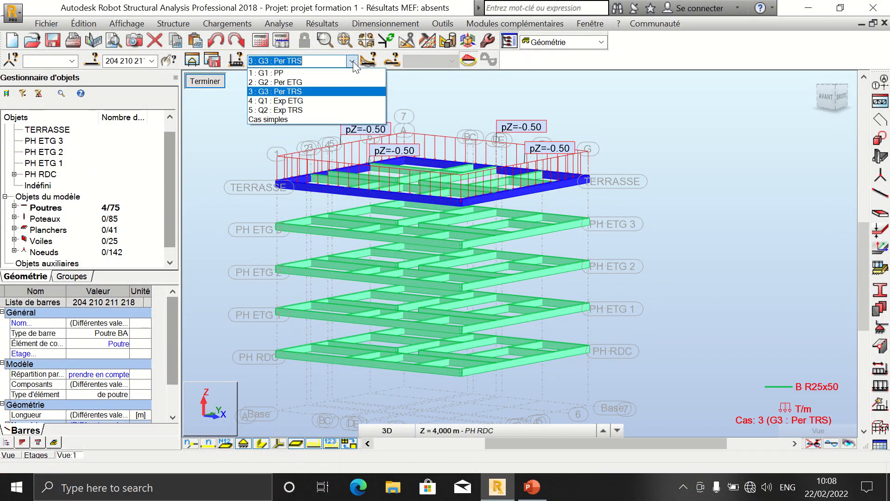
click(342, 82)
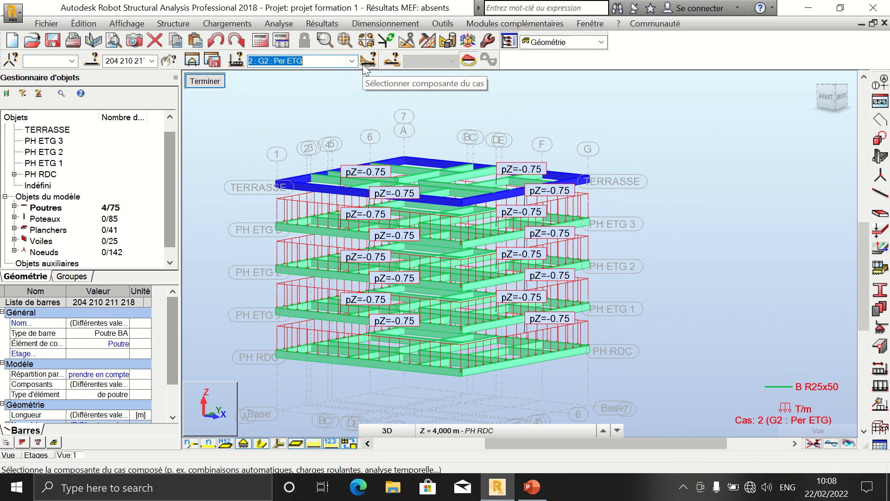
click(351, 61)
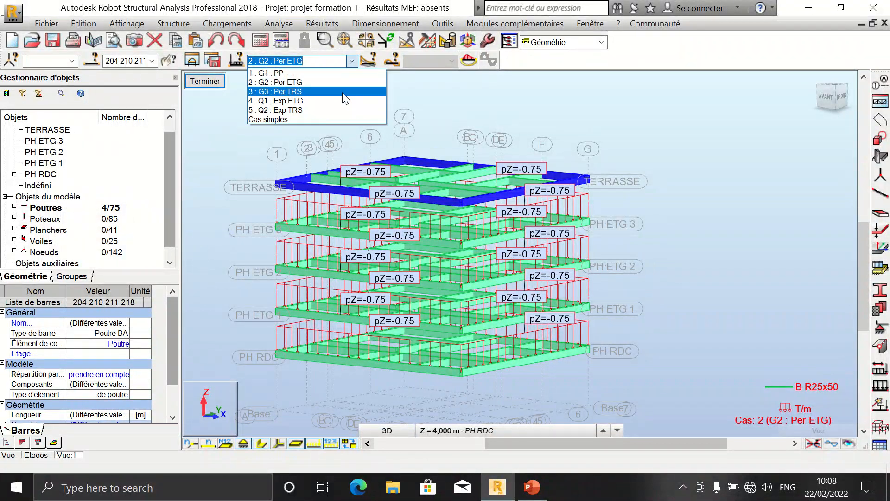
click(345, 92)
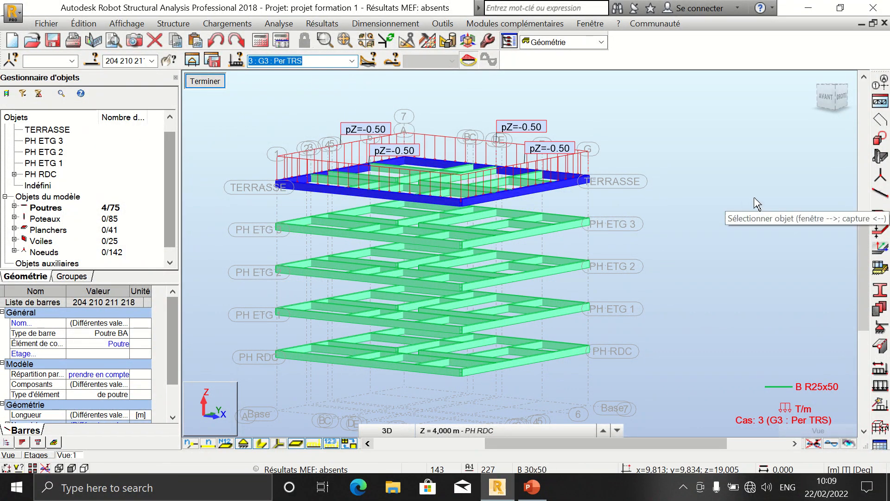
Step: Orbit around the loaded terrace beams, then leave the sub-structure view to return to the full model
right_click(722, 157)
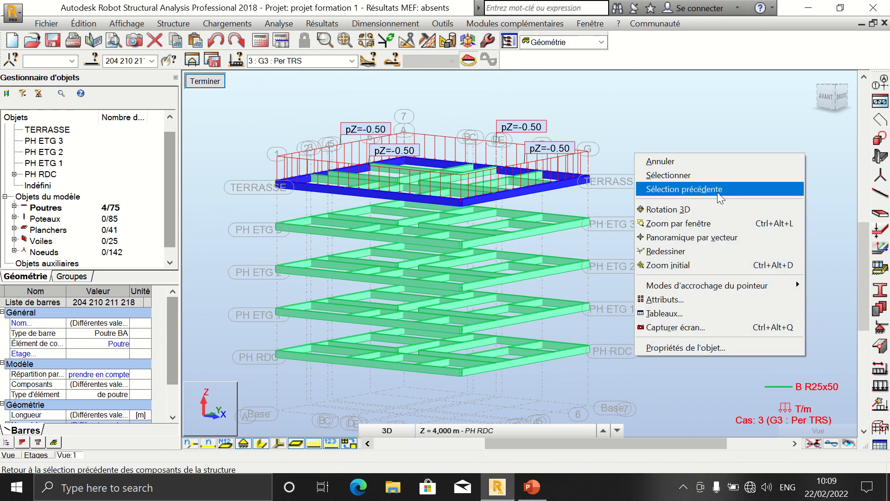
click(714, 210)
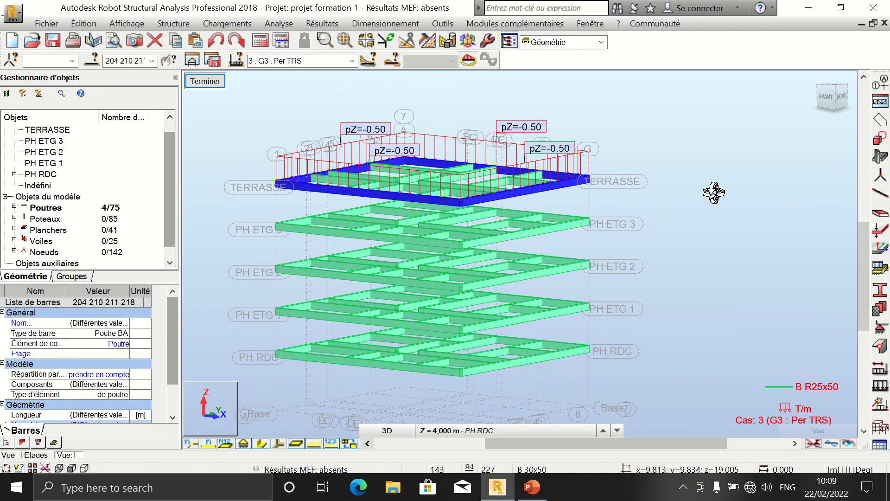
drag(711, 193, 714, 198)
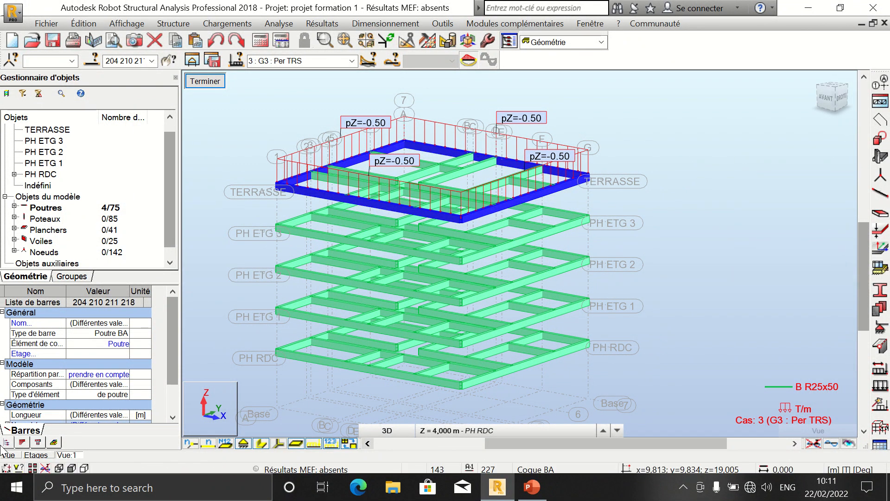
click(205, 81)
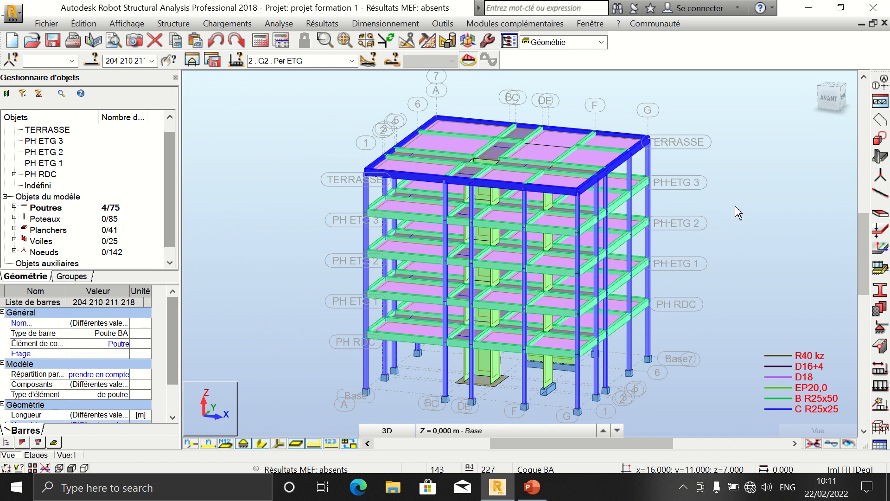
Step: Open the storeys table to review the floor definitions, then close it
click(43, 456)
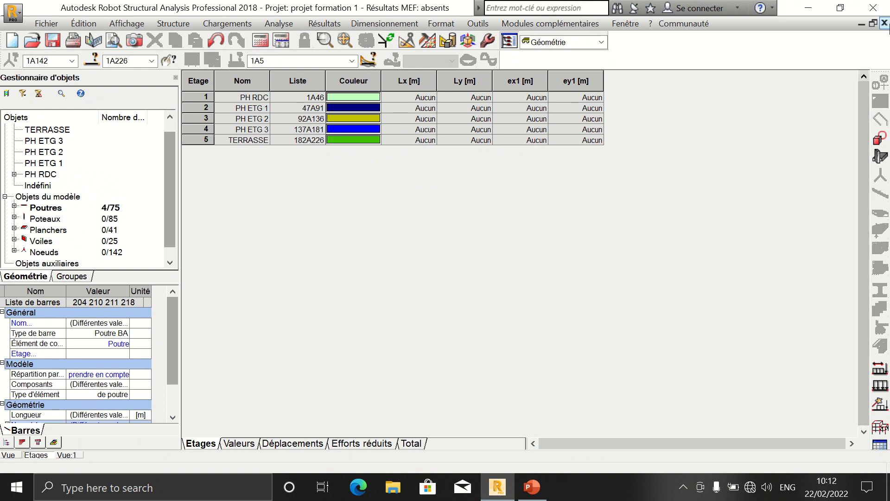
click(885, 23)
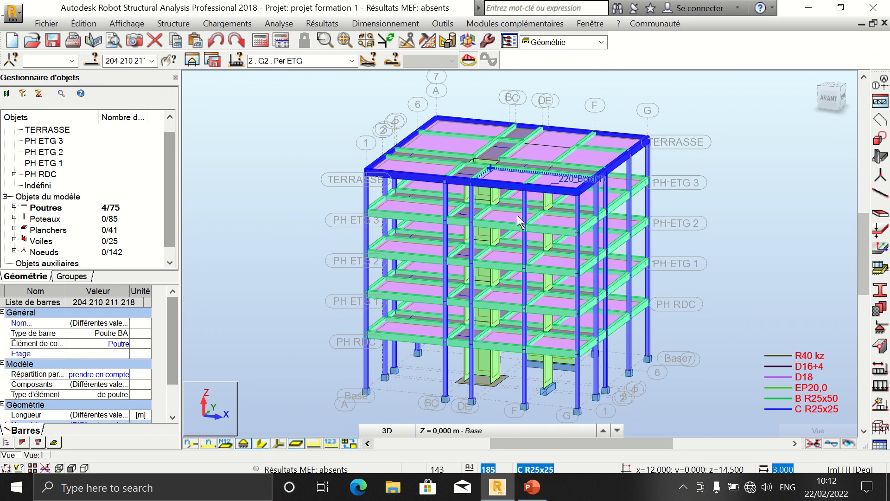
Step: Try to select the bars adjoining the terrace perimeter beam 204
key(Escape)
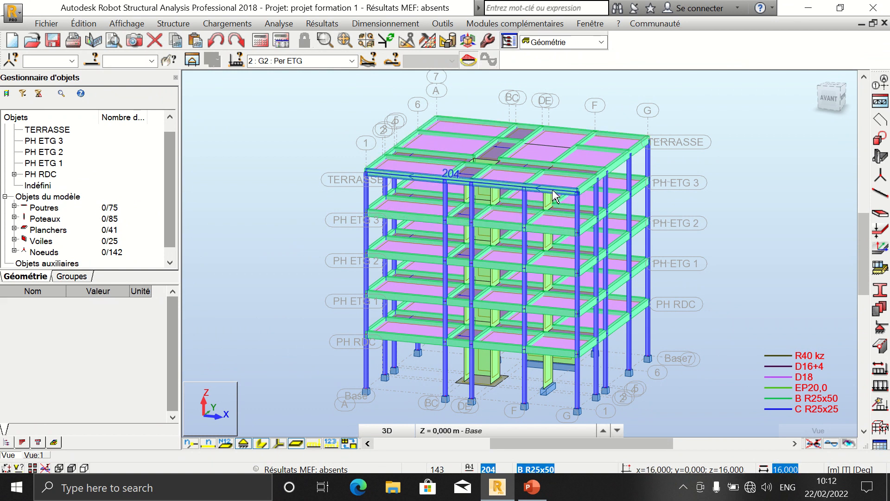
right_click(555, 195)
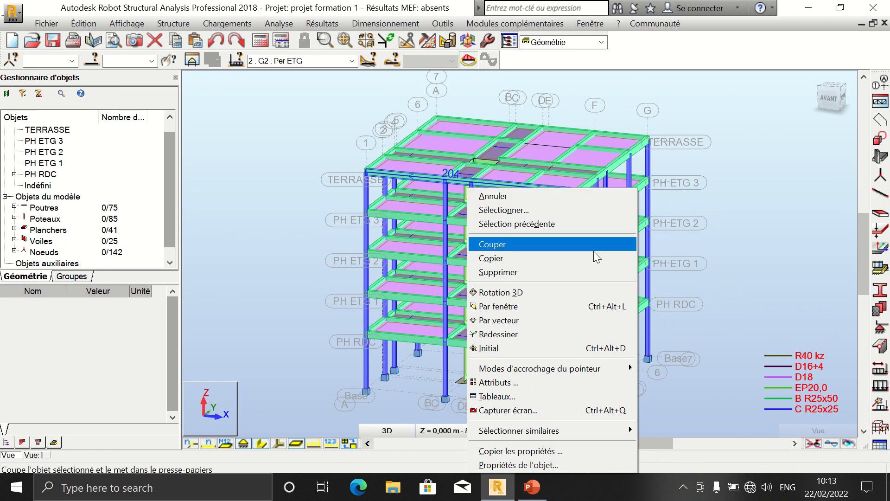
mouse_move(597, 430)
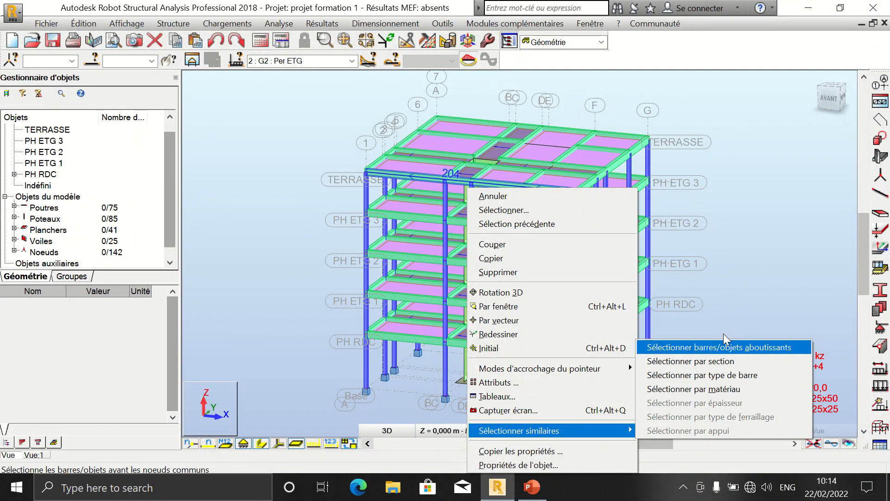
click(720, 346)
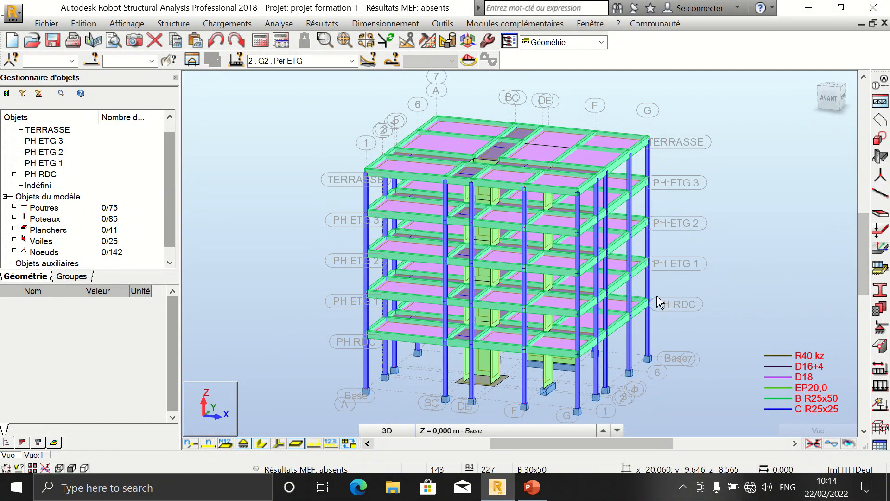
mouse_move(528, 9)
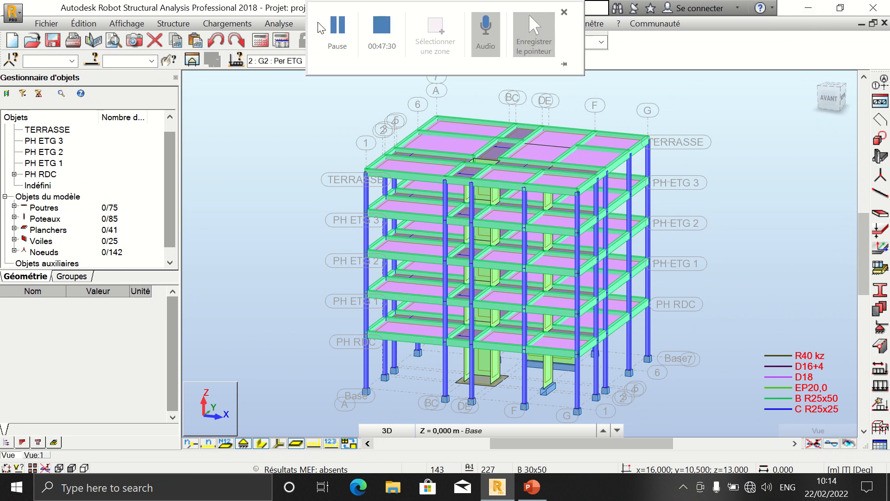
click(338, 33)
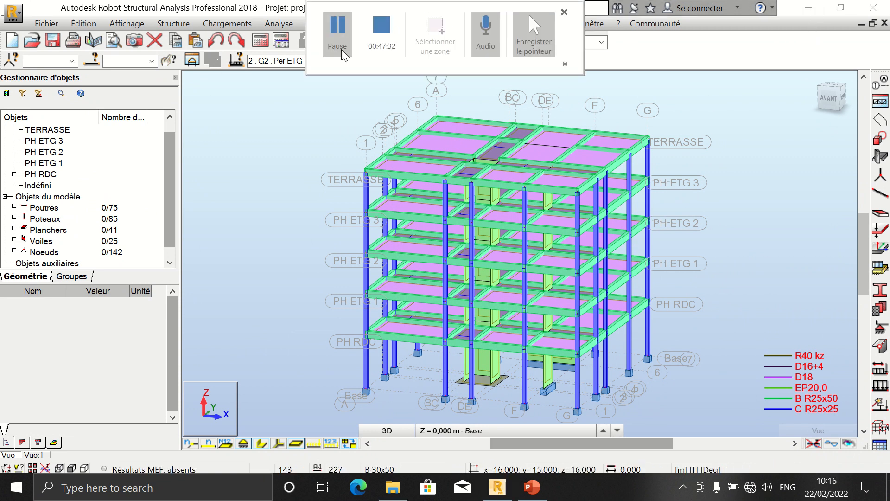
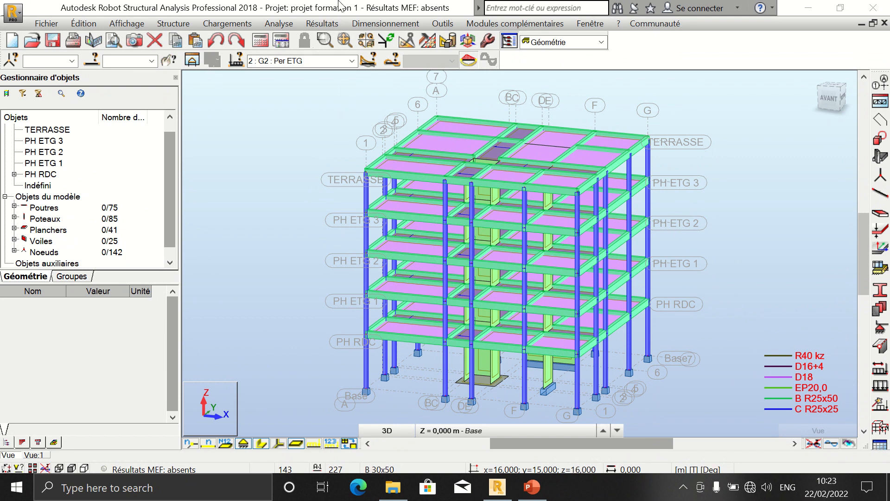
Step: Open the load definition dialog and examine the nodal force, imposed displacement and in-plane force options for node loads
click(337, 32)
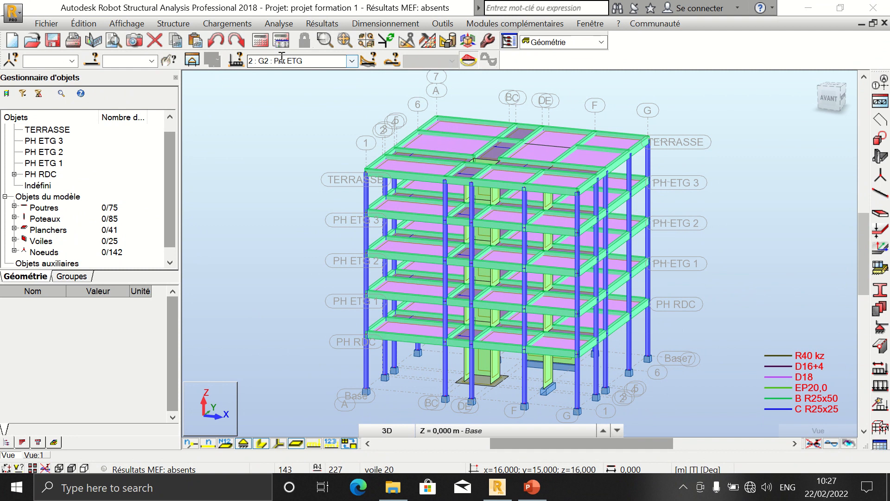
click(234, 24)
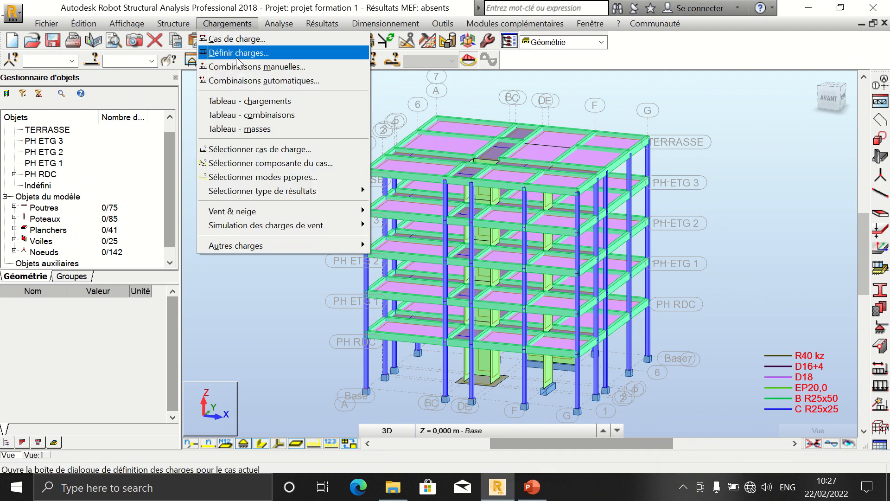
click(238, 58)
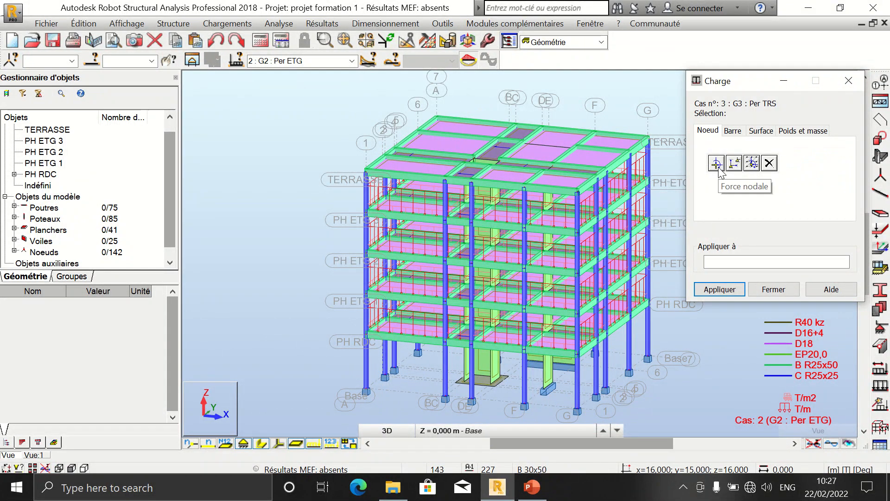
click(716, 163)
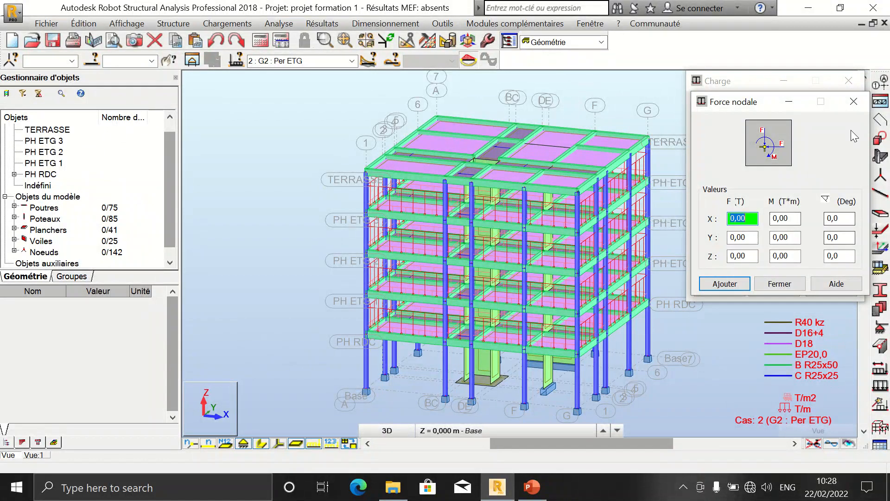
click(853, 102)
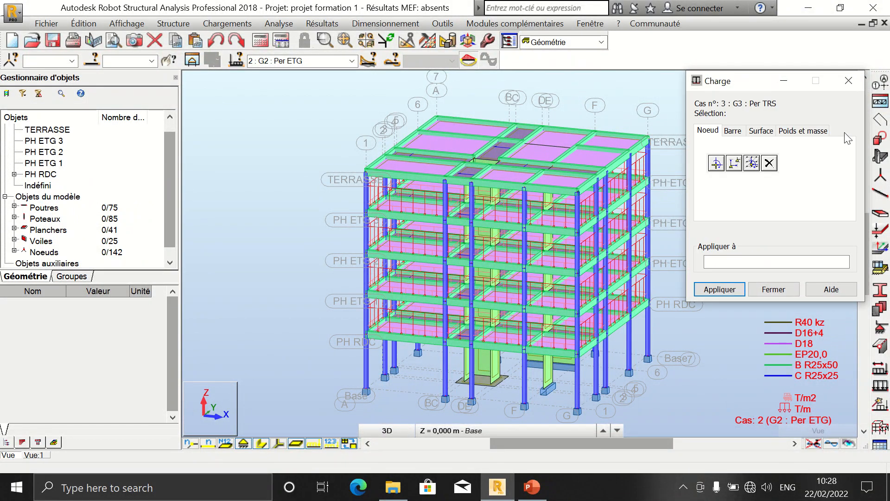
click(733, 162)
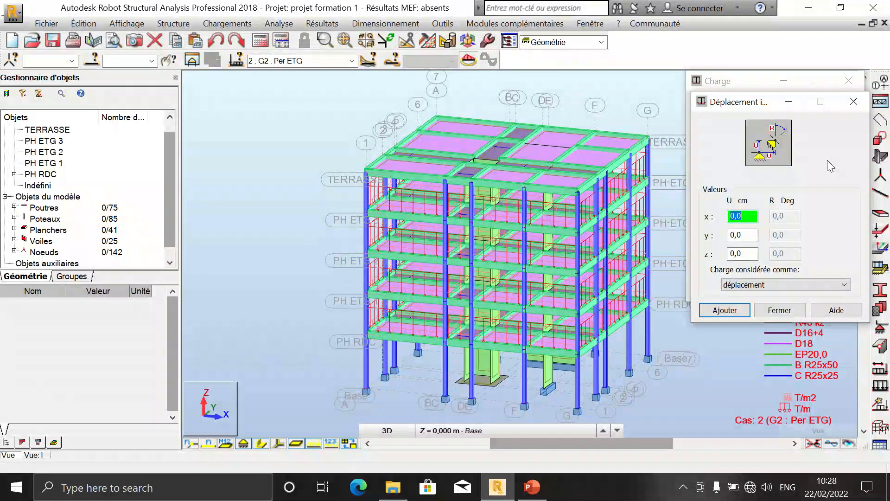
click(854, 101)
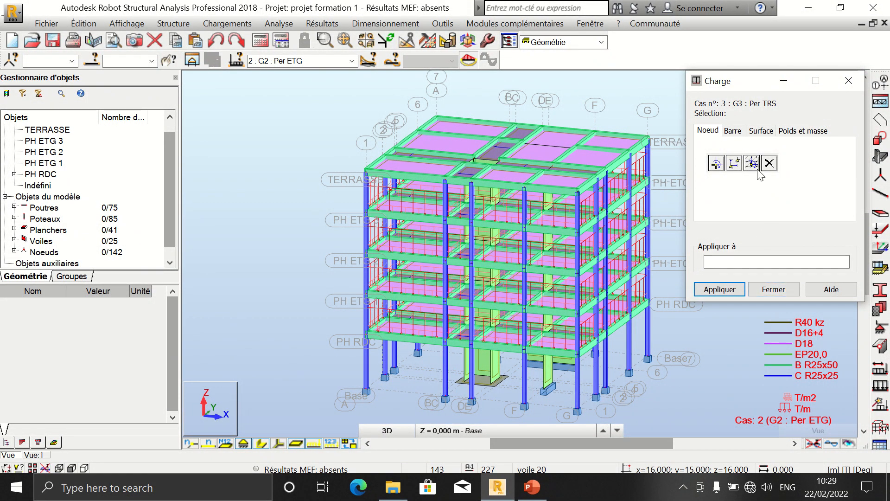
click(752, 163)
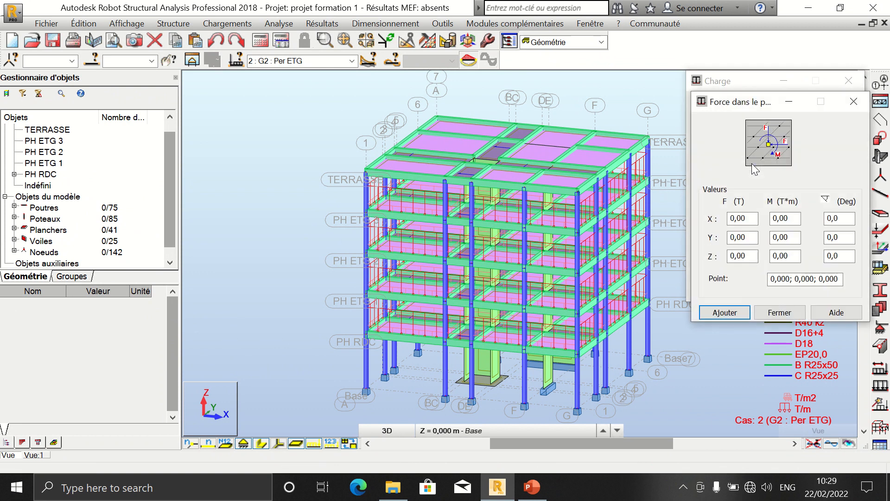
click(854, 100)
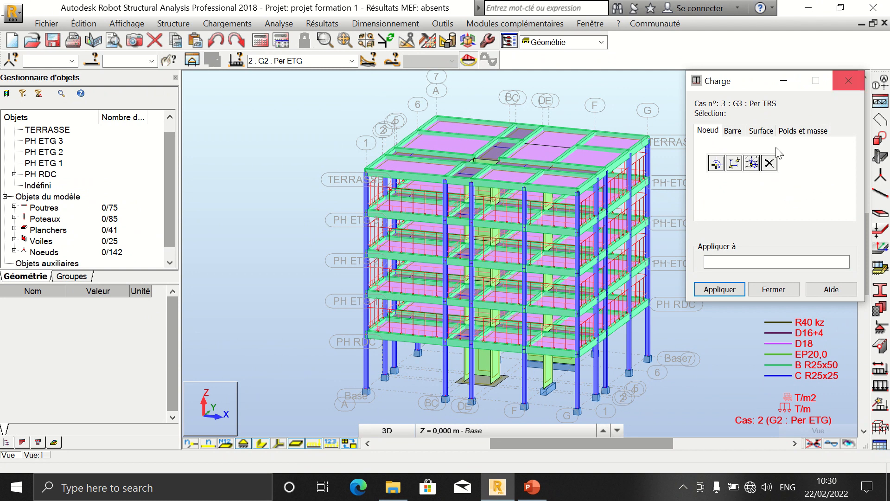
Step: Browse the bar and surface load tabs of the load definition dialog, then close it
click(729, 132)
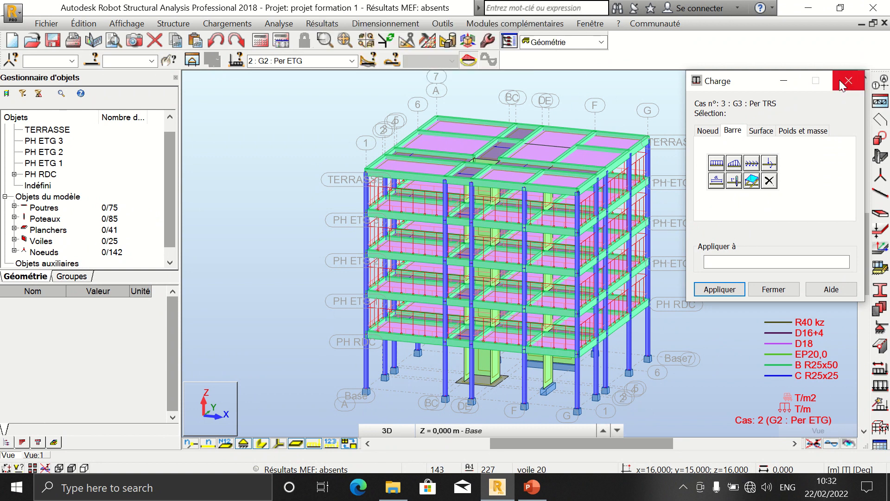
click(748, 131)
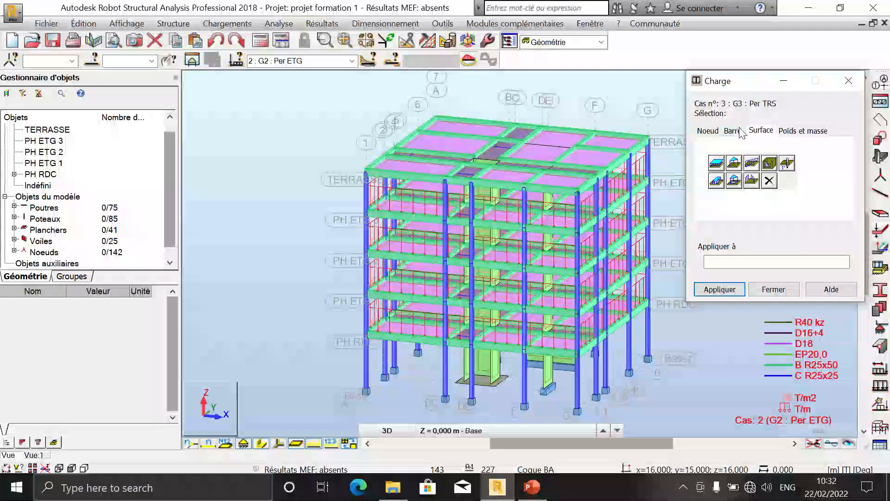
click(708, 131)
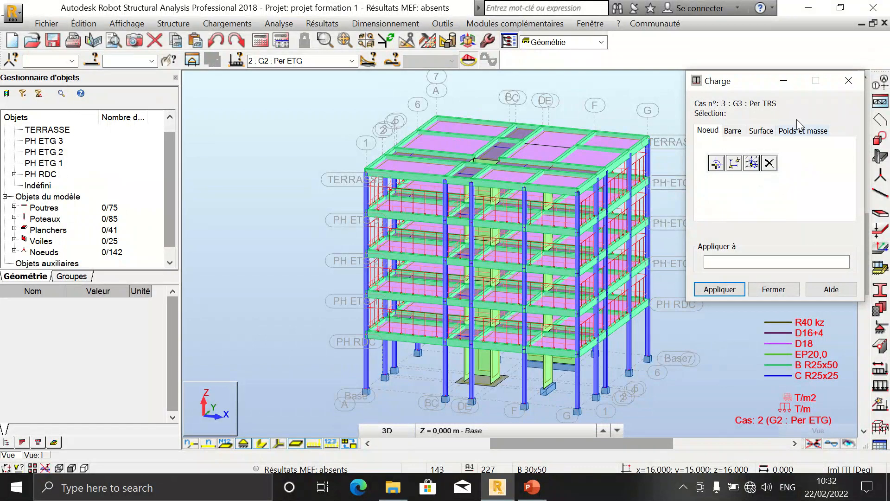
click(843, 90)
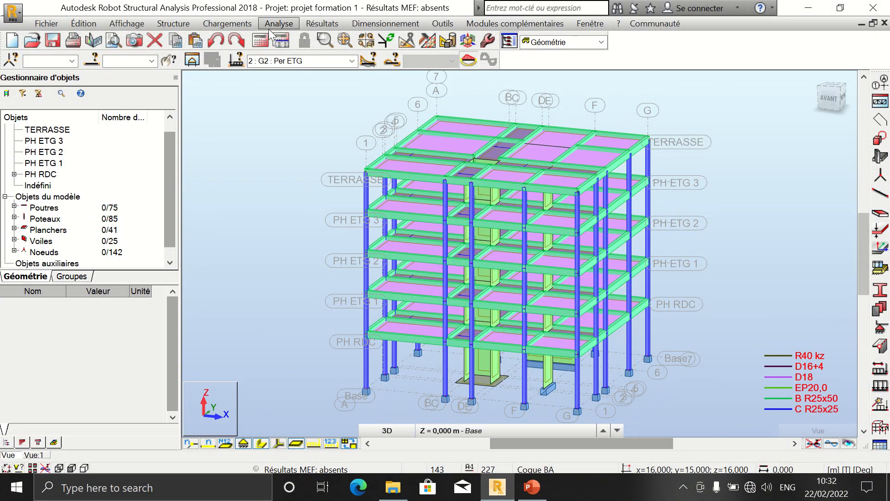
click(227, 23)
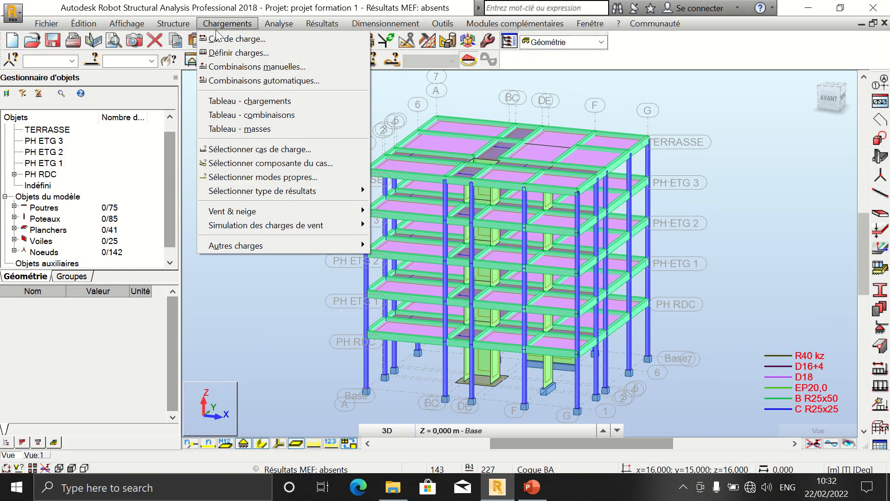
click(236, 58)
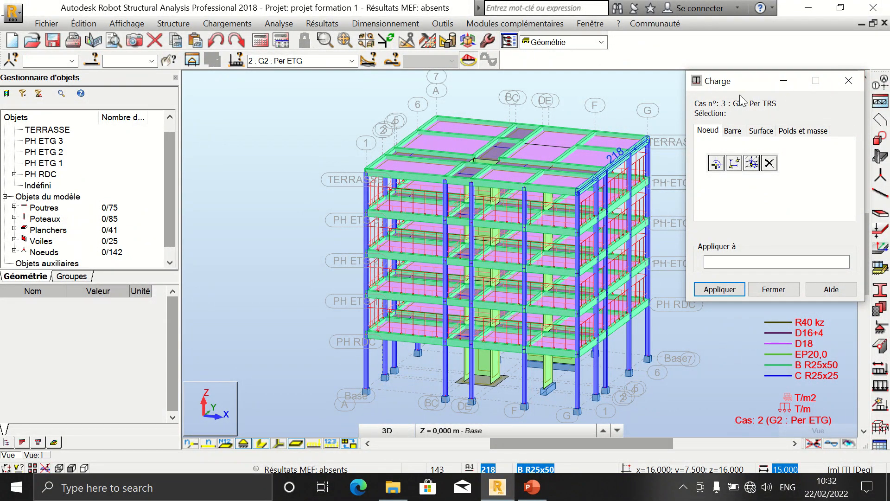
click(848, 81)
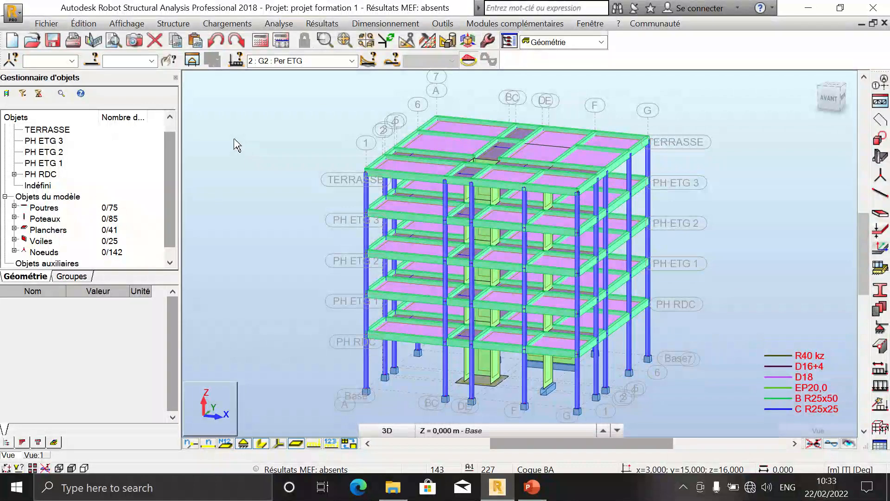
click(351, 61)
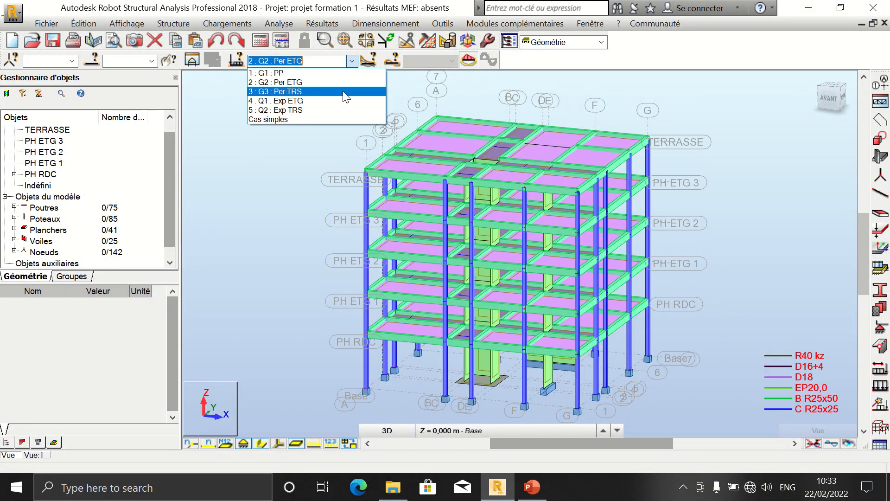
click(343, 82)
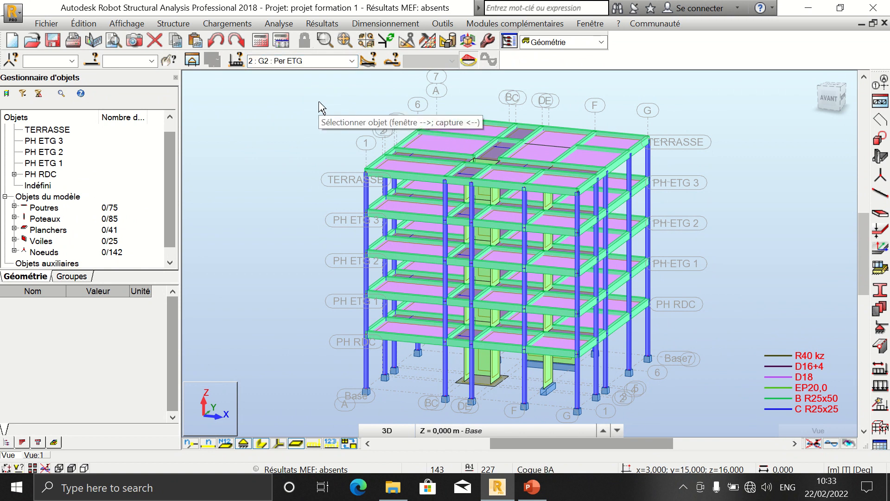
Step: Open the load definition dialog for case G2 and view the bar load options, then close it
click(227, 24)
click(237, 53)
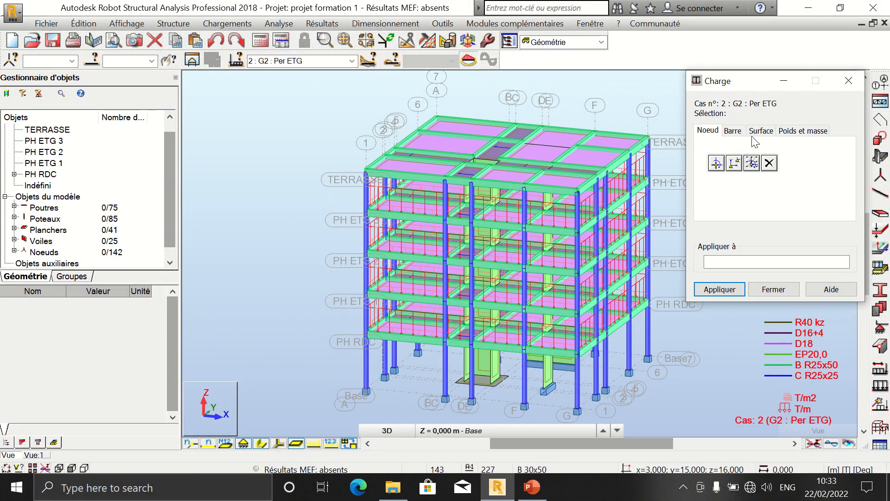
click(732, 131)
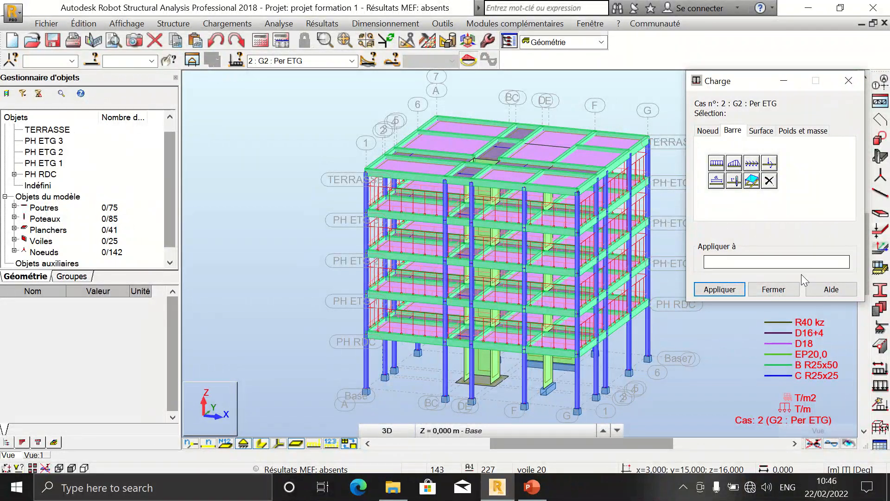
click(773, 289)
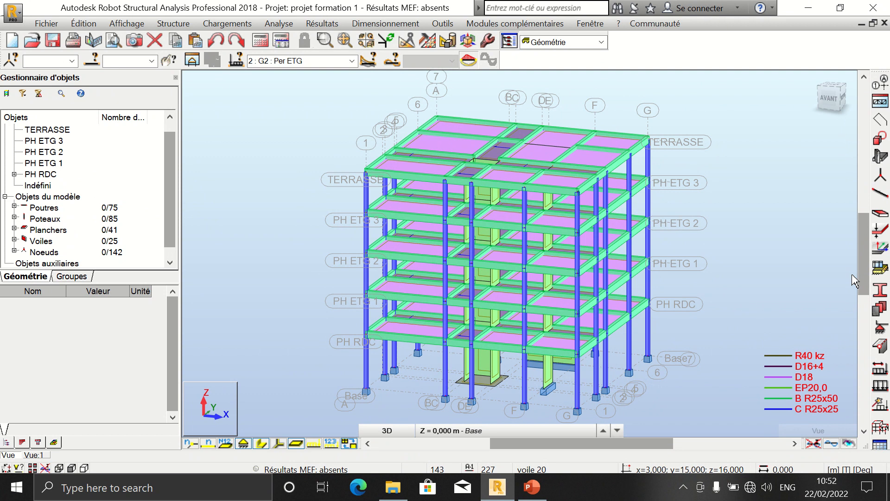
Step: Examine the uniform and three-point surface load dialogs for case G2, then close the load definition dialog
click(227, 24)
click(227, 53)
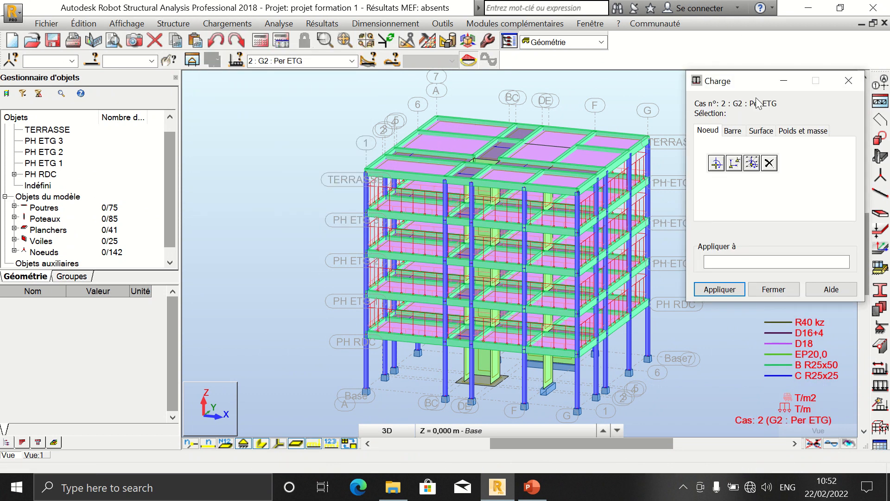
click(765, 131)
click(716, 180)
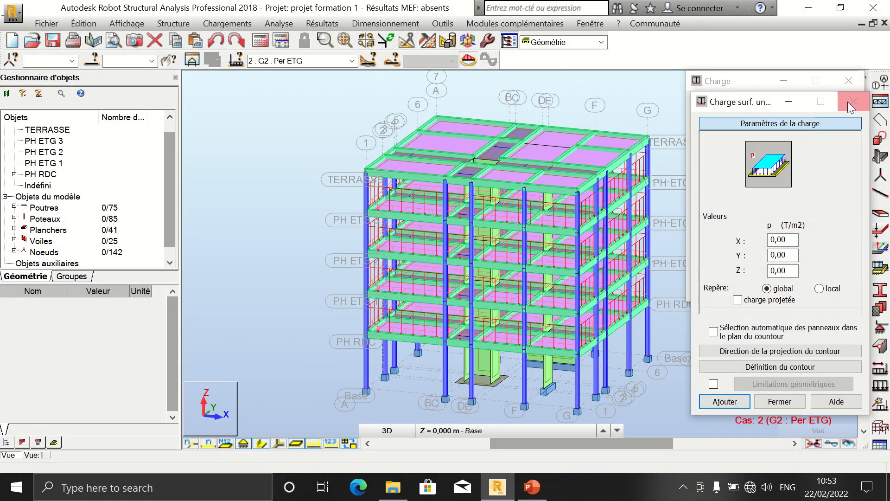
click(852, 101)
click(733, 181)
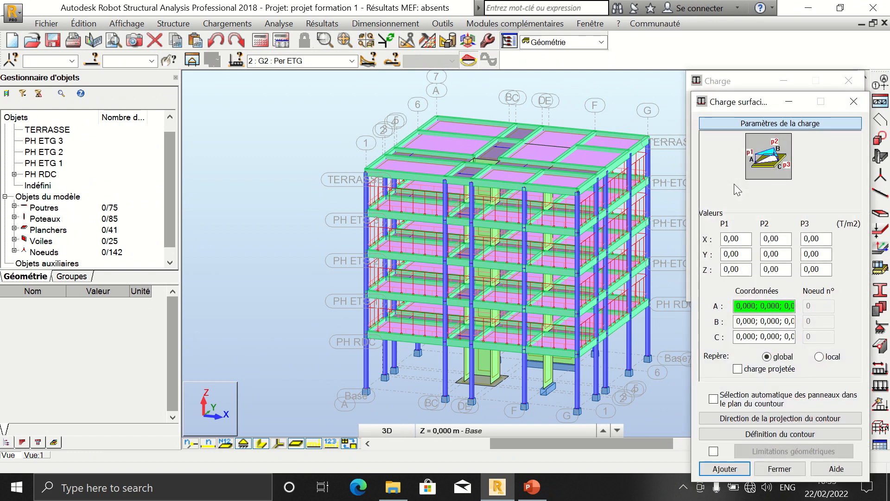
click(854, 99)
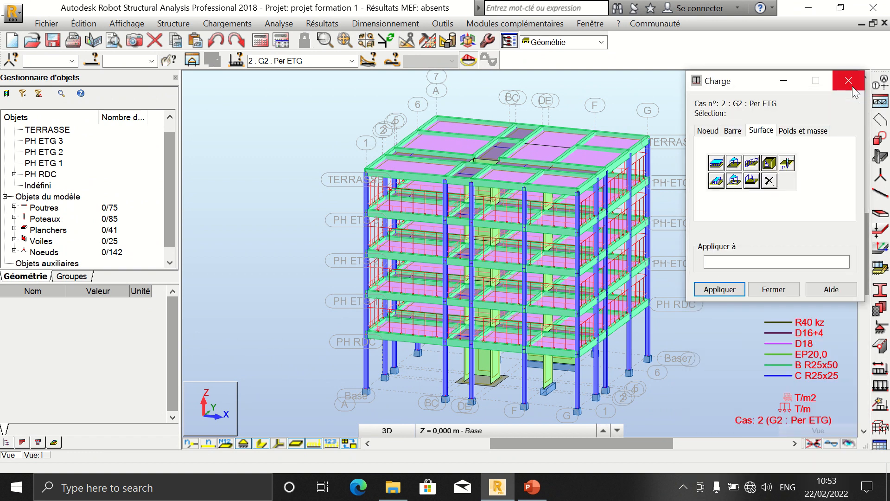
click(852, 85)
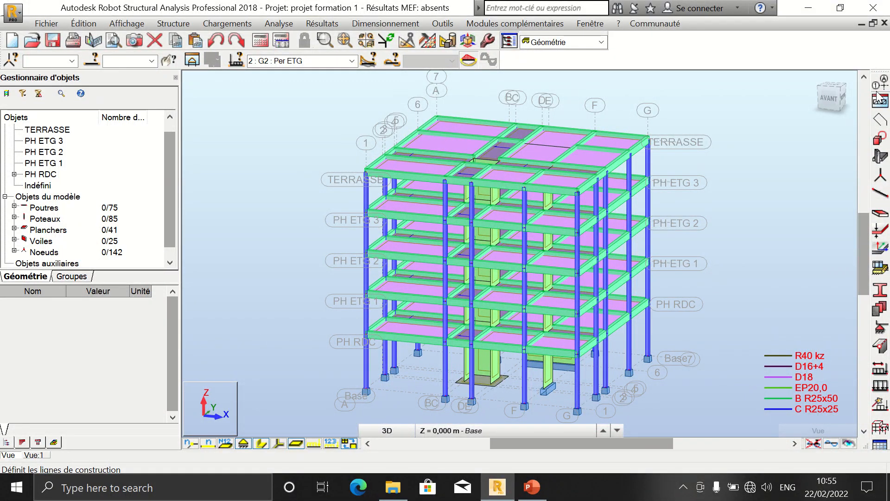
mouse_move(529, 14)
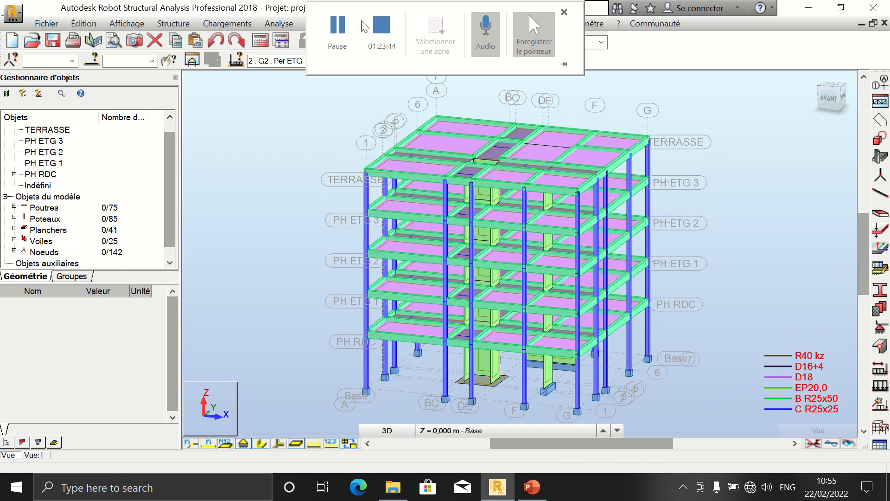
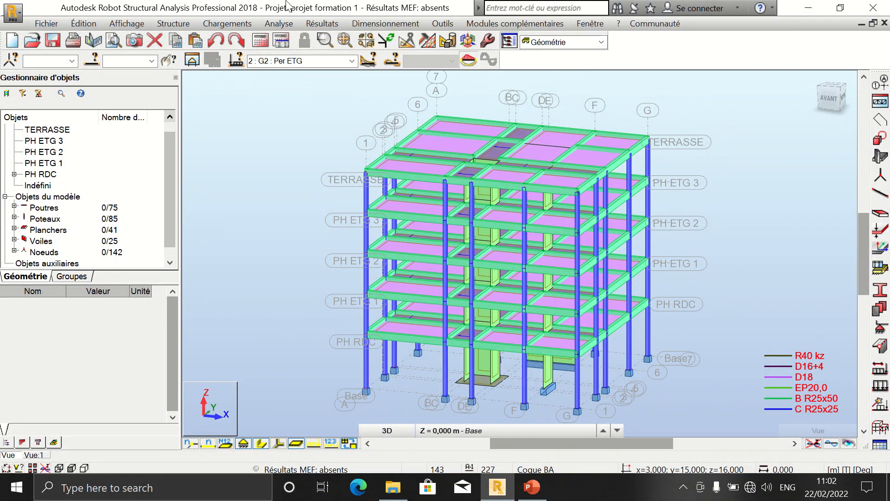
mouse_move(350, 6)
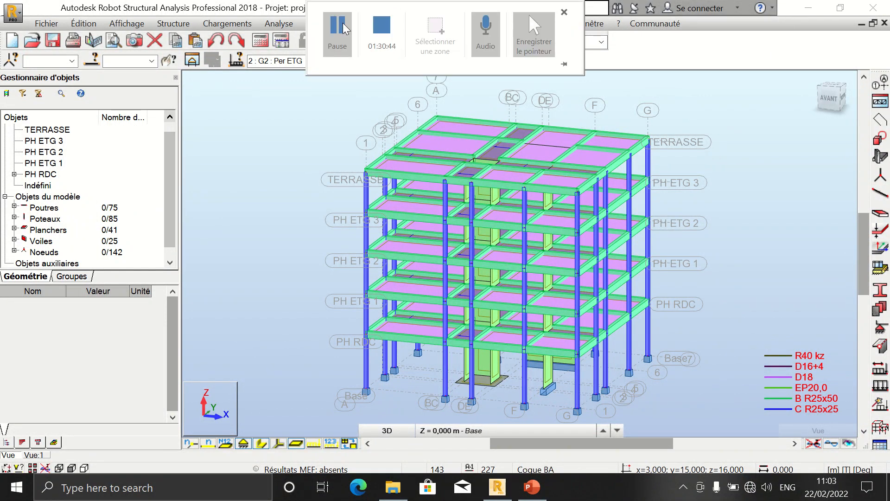